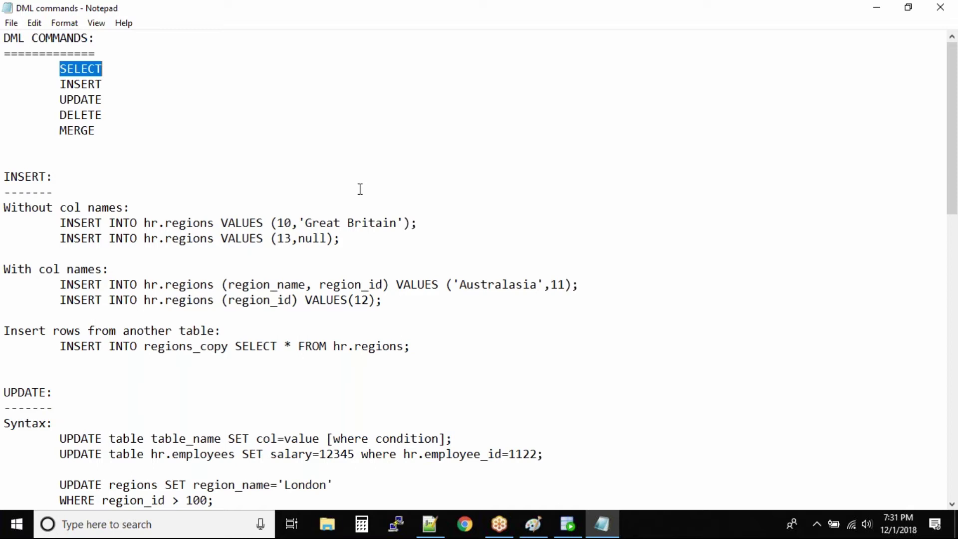
# Highlight the INSERT:, Without col names: and With col names: headings.
pyautogui.moveTo(4, 176); pyautogui.dragTo(57, 171)
pyautogui.click(57, 171)
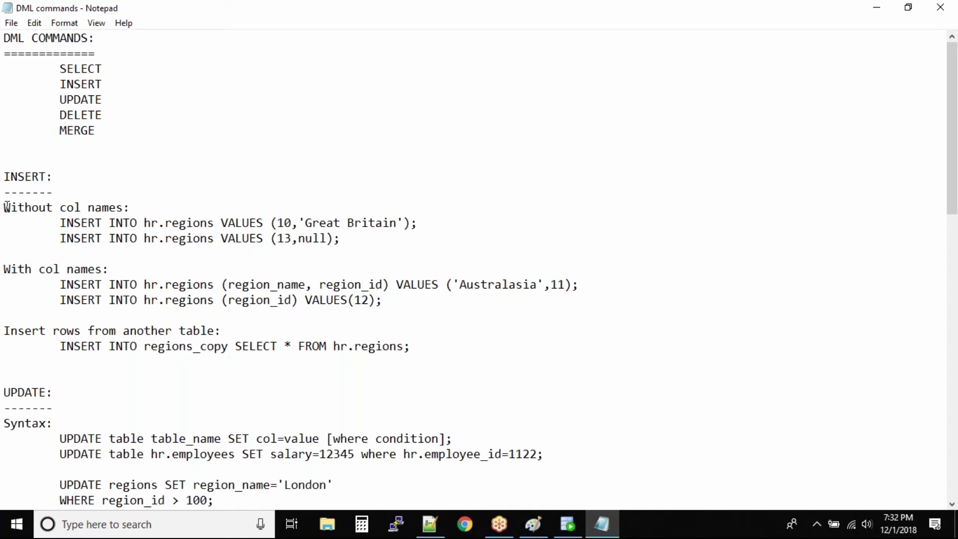
pyautogui.moveTo(4, 208); pyautogui.dragTo(138, 205)
pyautogui.click(138, 206)
pyautogui.moveTo(4, 269); pyautogui.dragTo(112, 268)
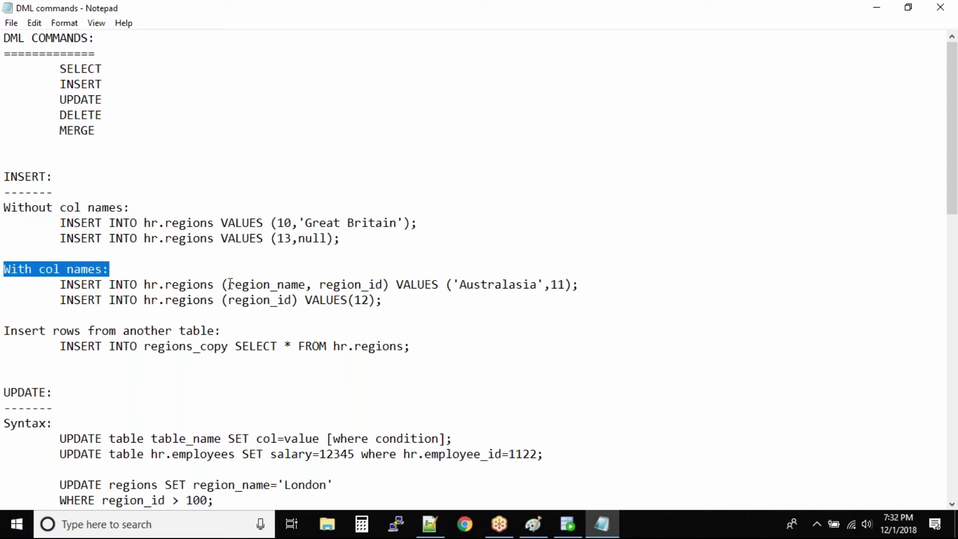
# Highlight the region_name, region_id column list and the 10,'Great Britain' values.
pyautogui.moveTo(228, 284); pyautogui.dragTo(383, 285)
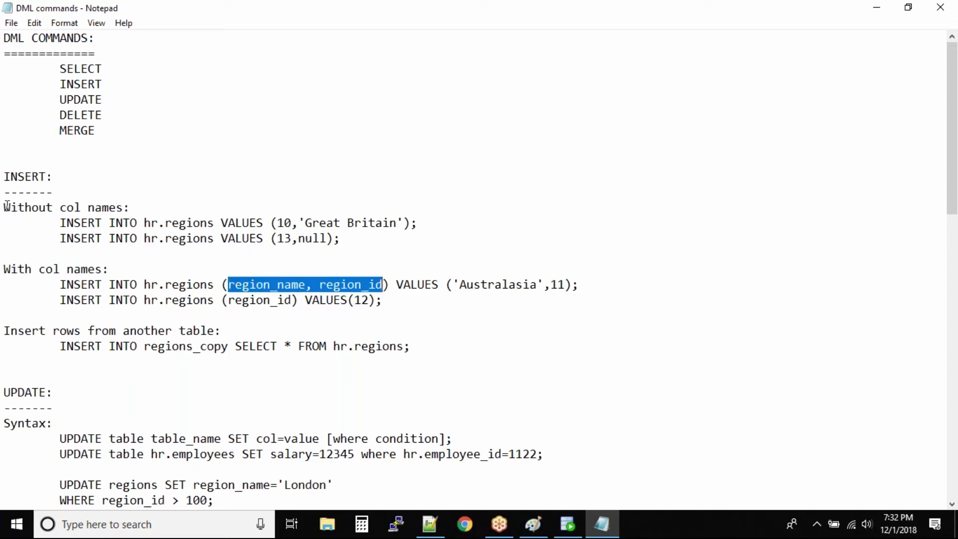
pyautogui.moveTo(4, 207); pyautogui.dragTo(130, 208)
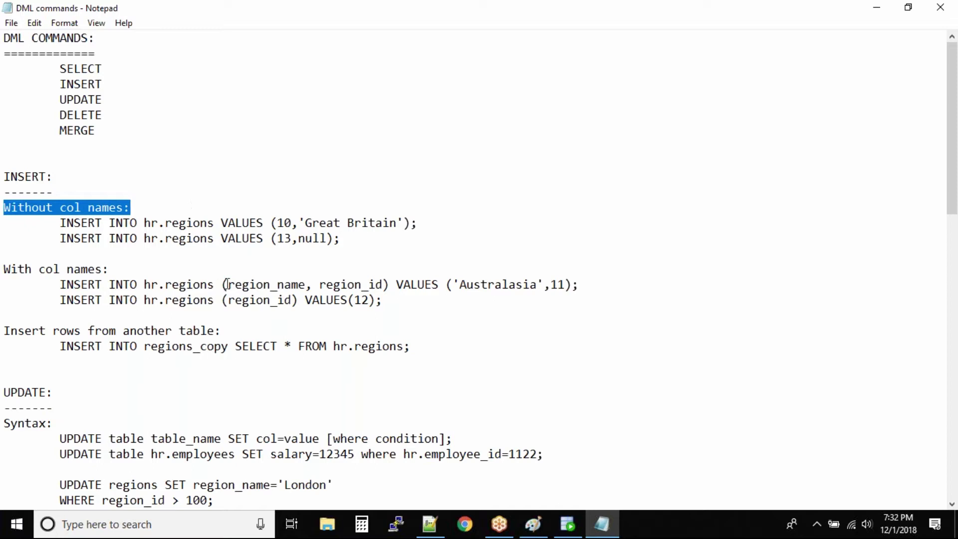
pyautogui.moveTo(227, 285); pyautogui.dragTo(387, 286)
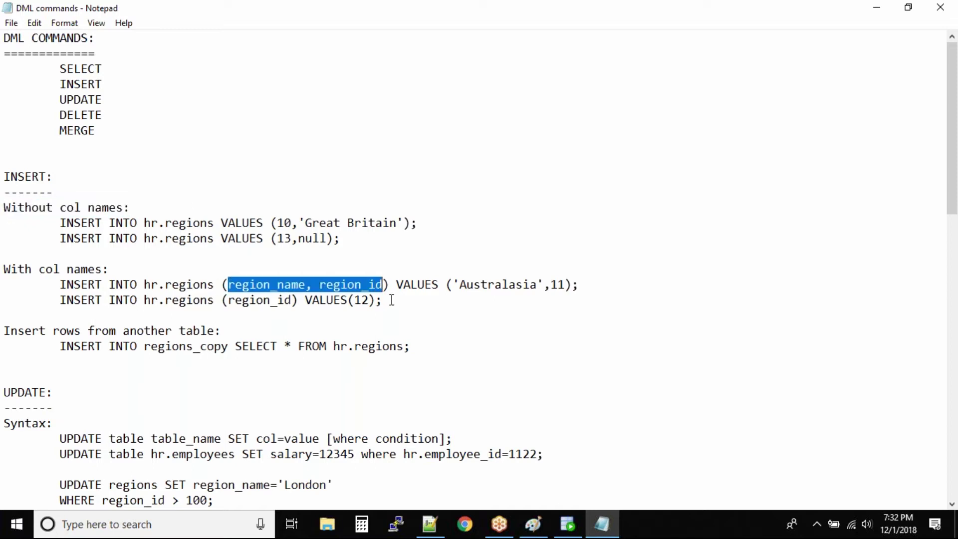
pyautogui.click(279, 222)
pyautogui.moveTo(279, 223); pyautogui.dragTo(405, 224)
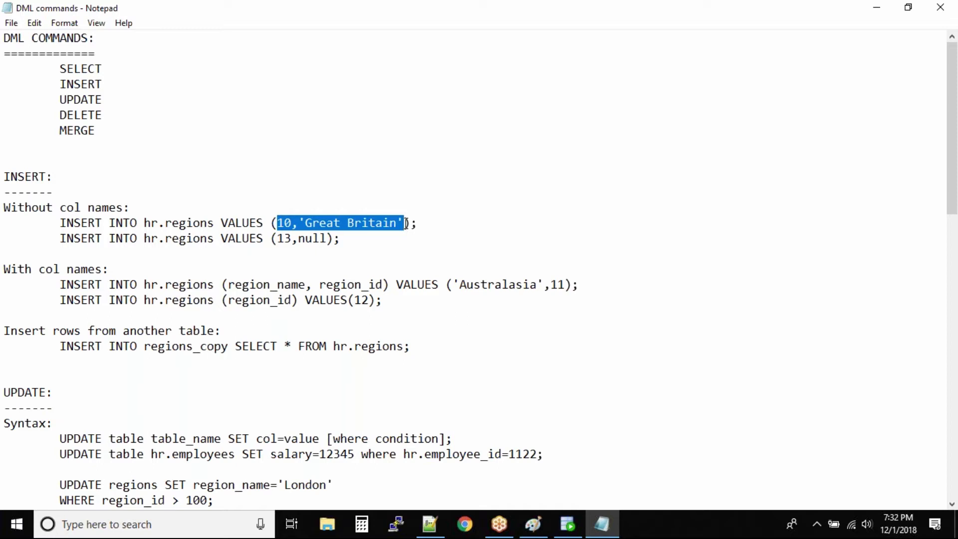
# Highlight the Insert rows from another table heading and its regions_copy statement.
pyautogui.moveTo(5, 331); pyautogui.dragTo(218, 330)
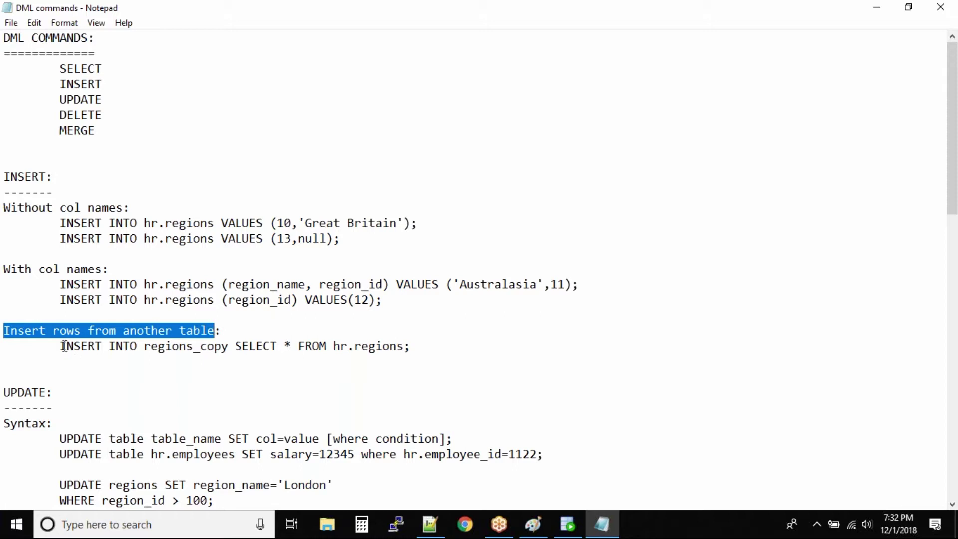
pyautogui.moveTo(65, 347); pyautogui.dragTo(406, 347)
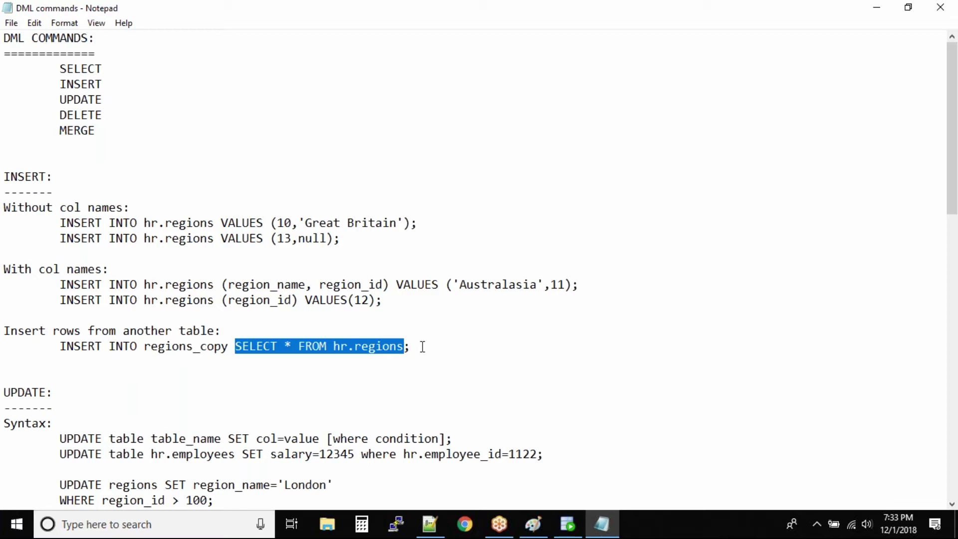
pyautogui.click(423, 346)
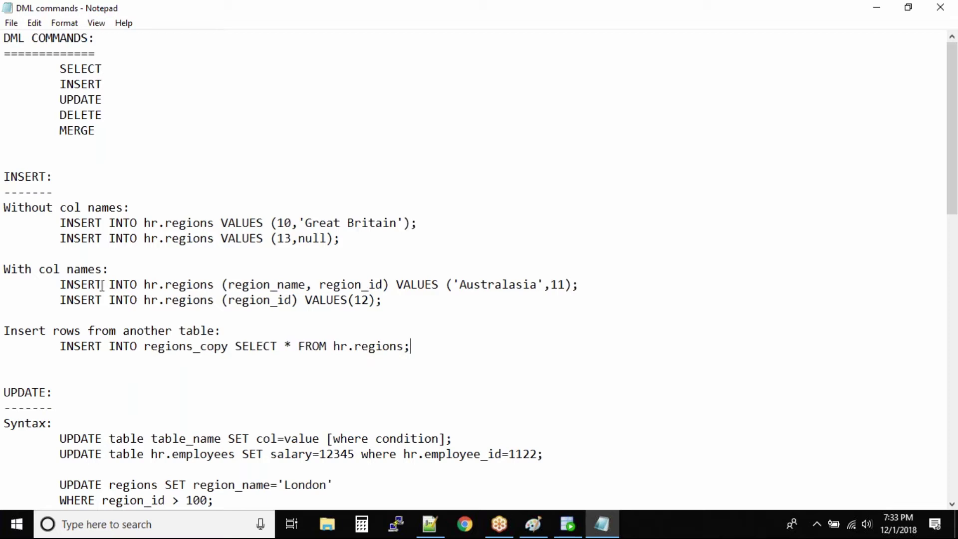
# Add blank lines below the regions_copy example and type the note 'numbers and all others'.
pyautogui.press('Return')
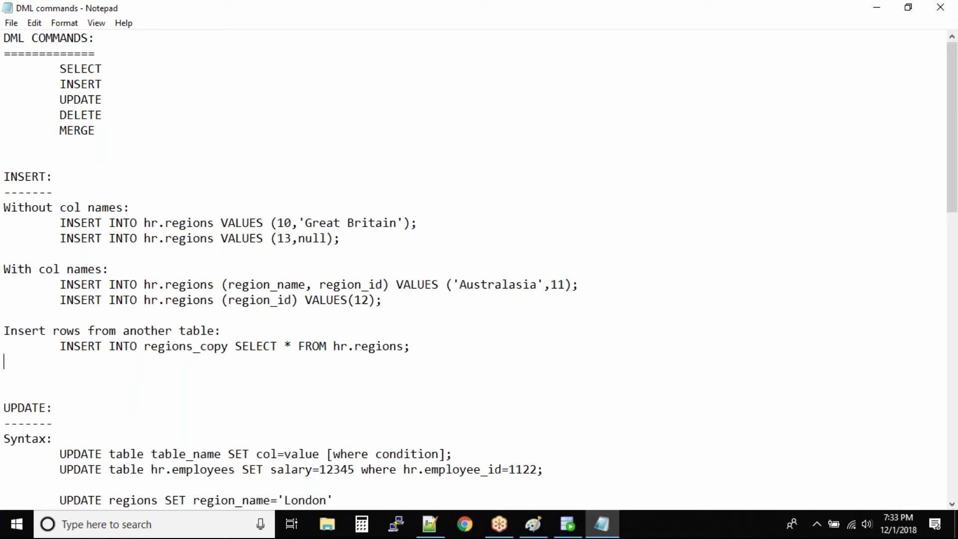
pyautogui.press('Return')
pyautogui.press('Return')
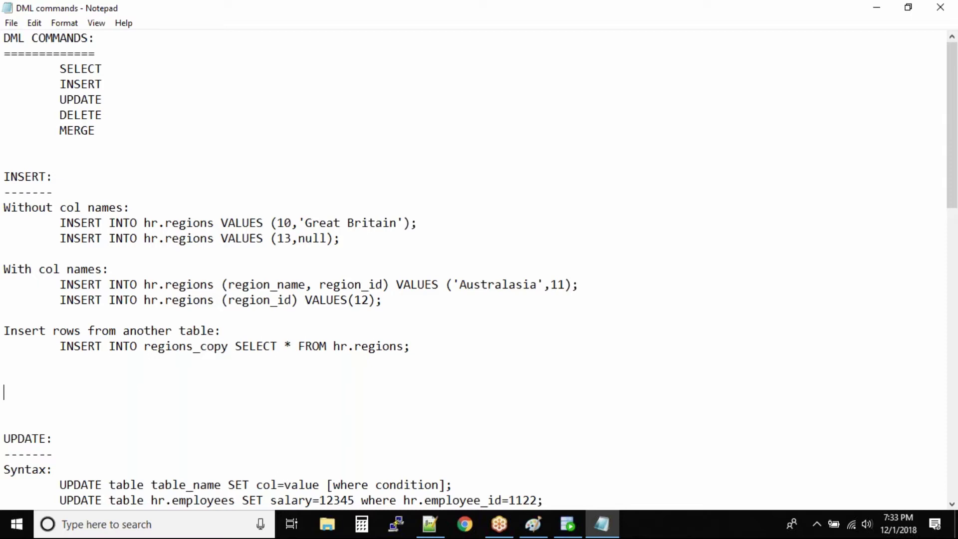
pyautogui.write('num')
pyautogui.write('bers, a')
pyautogui.press('BackSpace')
pyautogui.press('BackSpace')
pyautogui.press('BackSpace')
pyautogui.write('and all other')
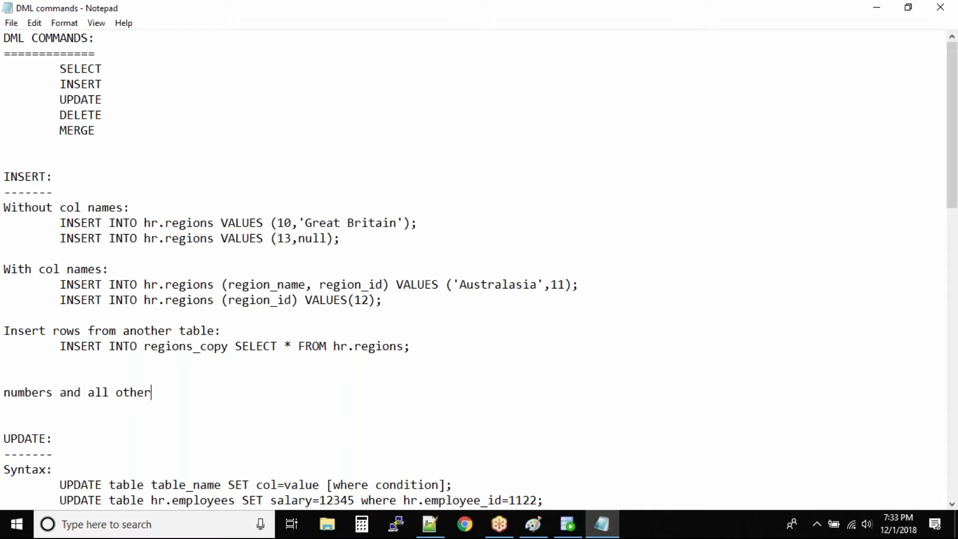
pyautogui.write('s')
# Highlight 'numbers', the value 10 and 'all others' to explain the note.
pyautogui.doubleClick(20, 392)
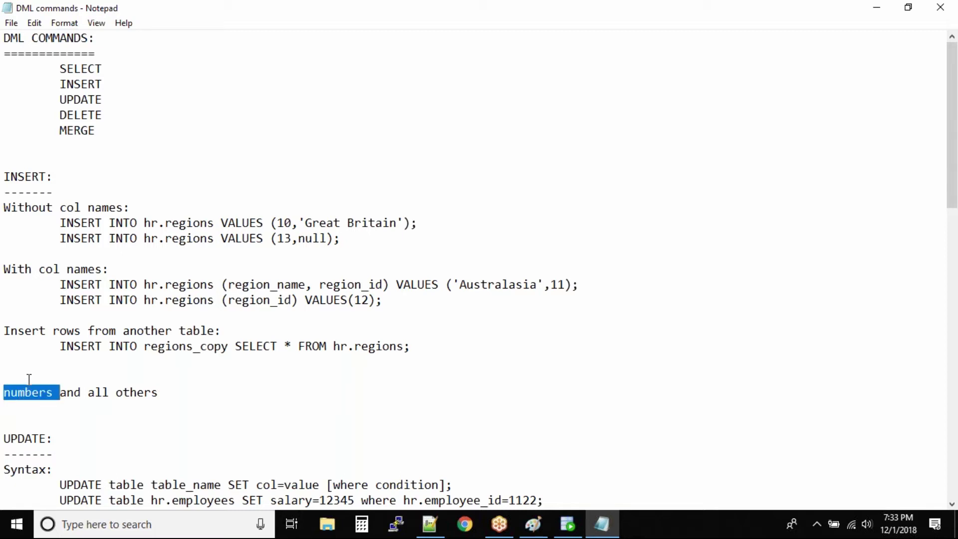
pyautogui.doubleClick(28, 392)
pyautogui.doubleClick(287, 222)
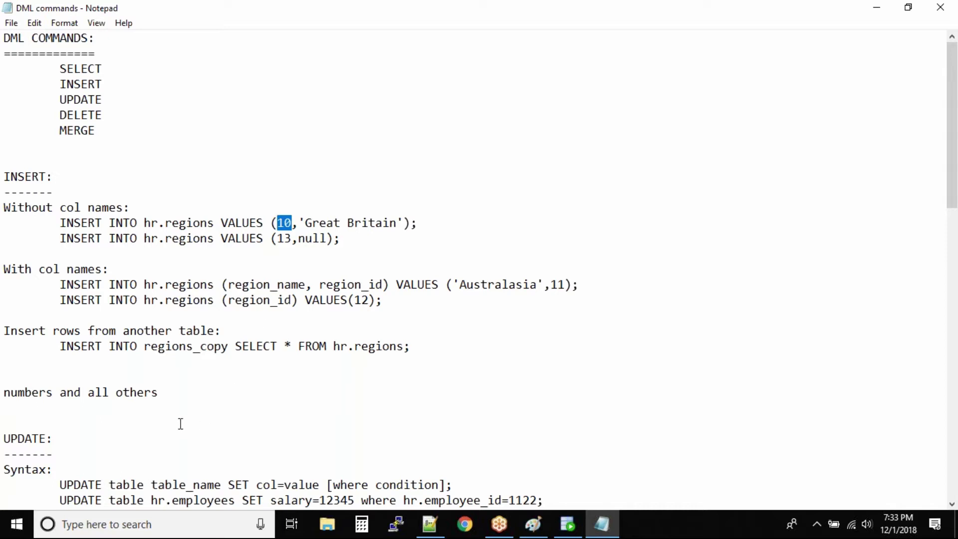
pyautogui.moveTo(159, 393); pyautogui.dragTo(88, 393)
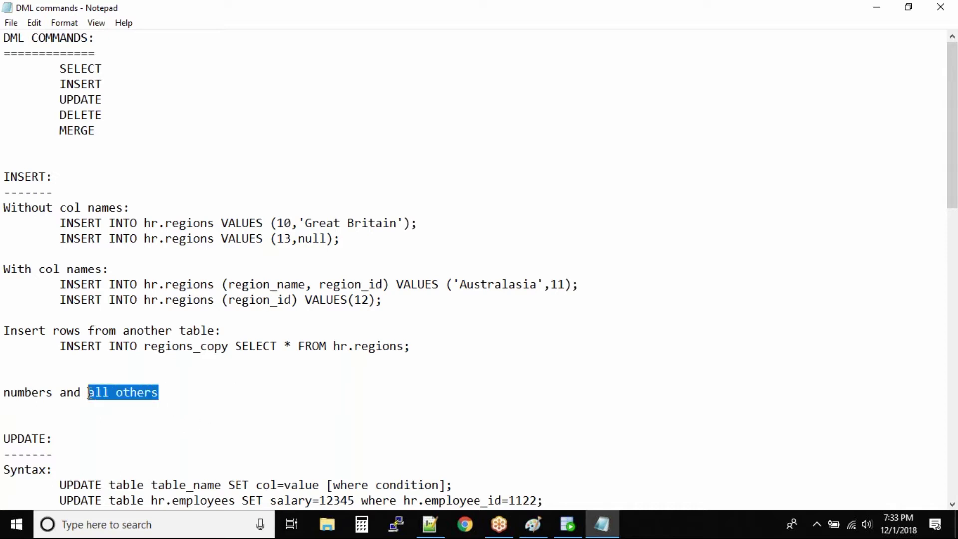
pyautogui.click(172, 390)
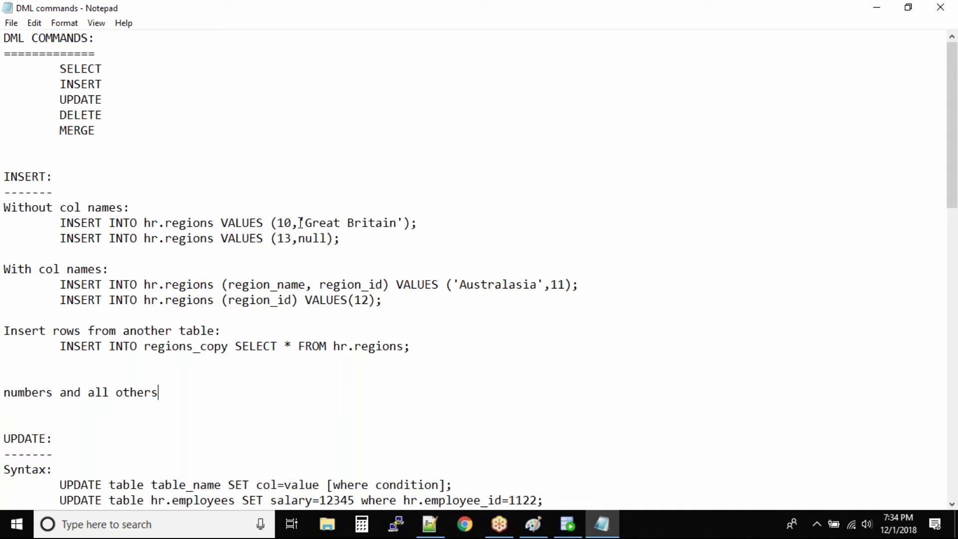
# Highlight the single quotes around 'Great Britain' and the text inside them.
pyautogui.moveTo(298, 223); pyautogui.dragTo(305, 222)
pyautogui.click(398, 223)
pyautogui.moveTo(397, 223)
pyautogui.mouseDown()
pyautogui.moveTo(272, 222)
pyautogui.moveTo(397, 222)
pyautogui.mouseUp()
pyautogui.click(397, 223)
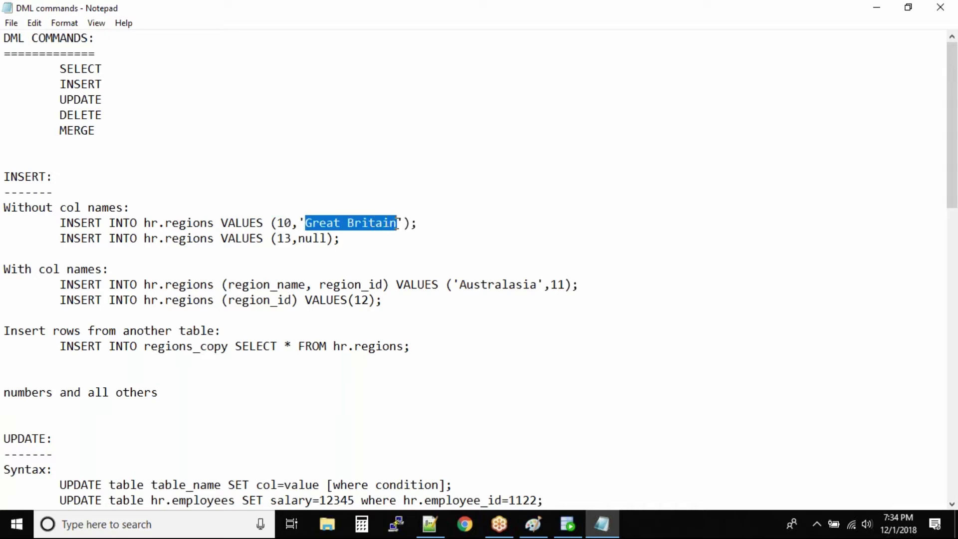
pyautogui.click(445, 222)
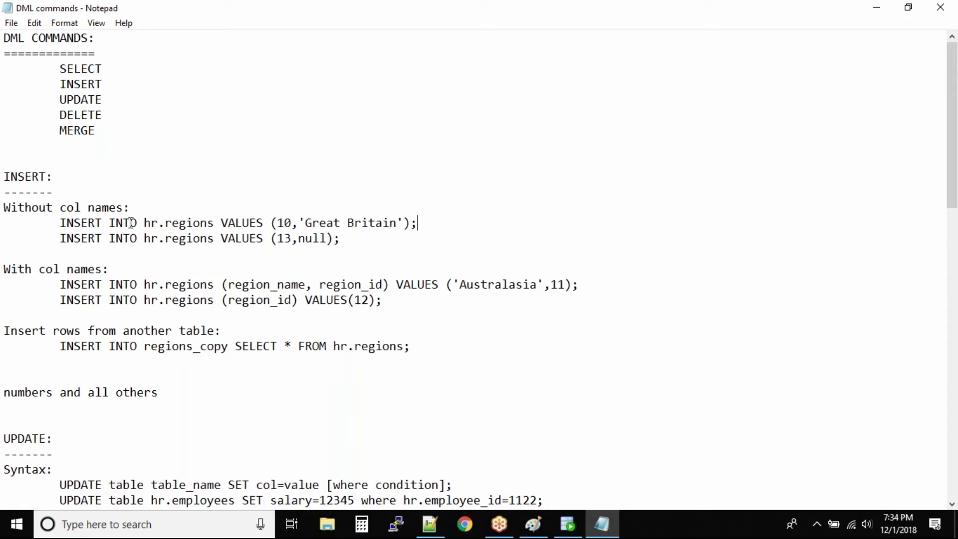
# Highlight hr.regions, INSERT INTO, VALUES and 10,'Great Britain', then bring up SQL Developer.
pyautogui.moveTo(144, 223); pyautogui.dragTo(215, 223)
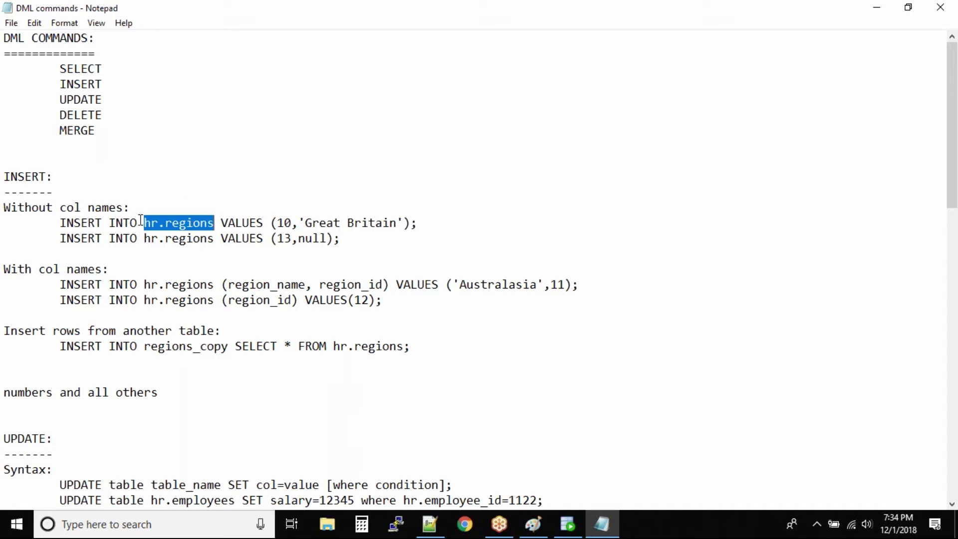
pyautogui.moveTo(60, 223); pyautogui.dragTo(264, 222)
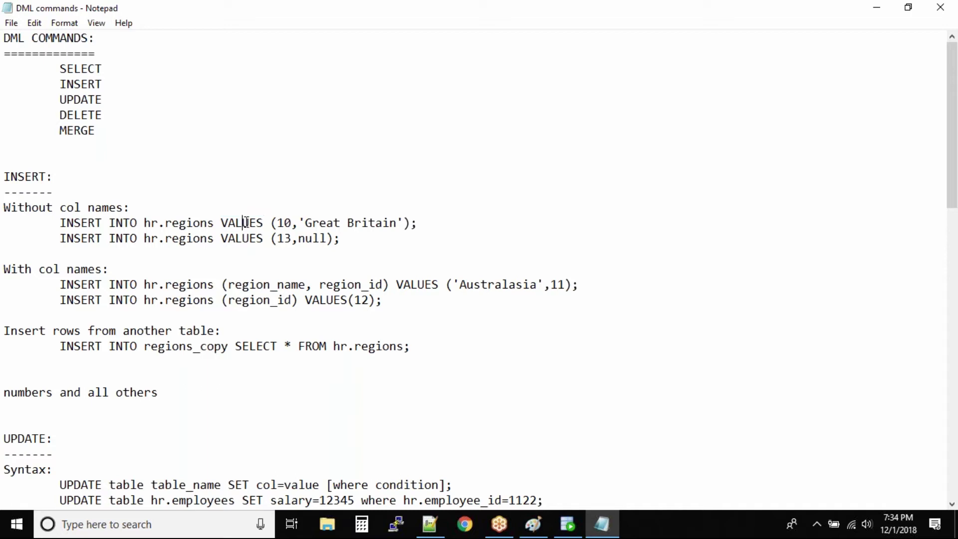
pyautogui.doubleClick(247, 223)
pyautogui.click(278, 222)
pyautogui.hotkey('shift', 'Right')
pyautogui.hotkey('shift', 'Right')
pyautogui.hotkey('shift', 'Right')
pyautogui.hotkey('shift', 'Right')
pyautogui.hotkey('shift', 'Right')
pyautogui.hotkey('shift', 'Right')
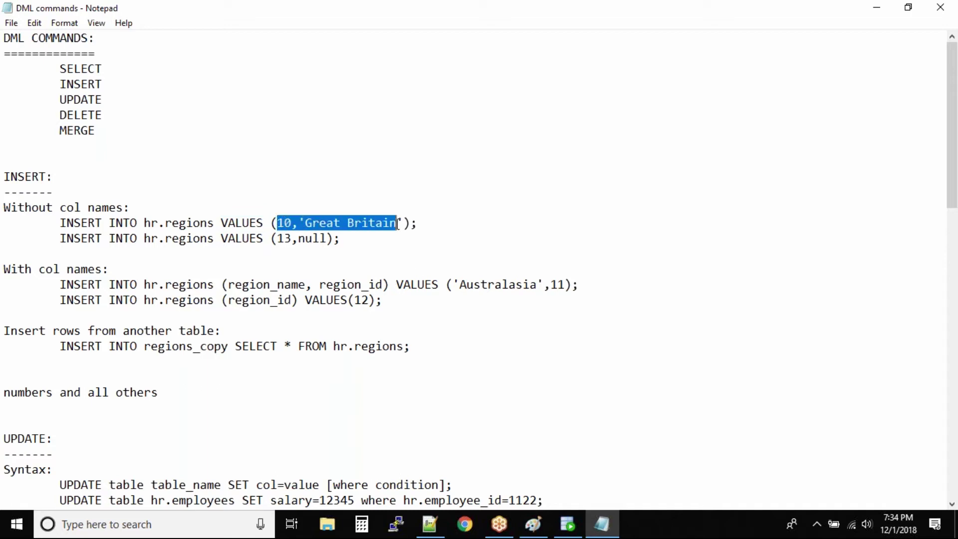
pyautogui.hotkey('shift', 'Right')
pyautogui.click(566, 527)
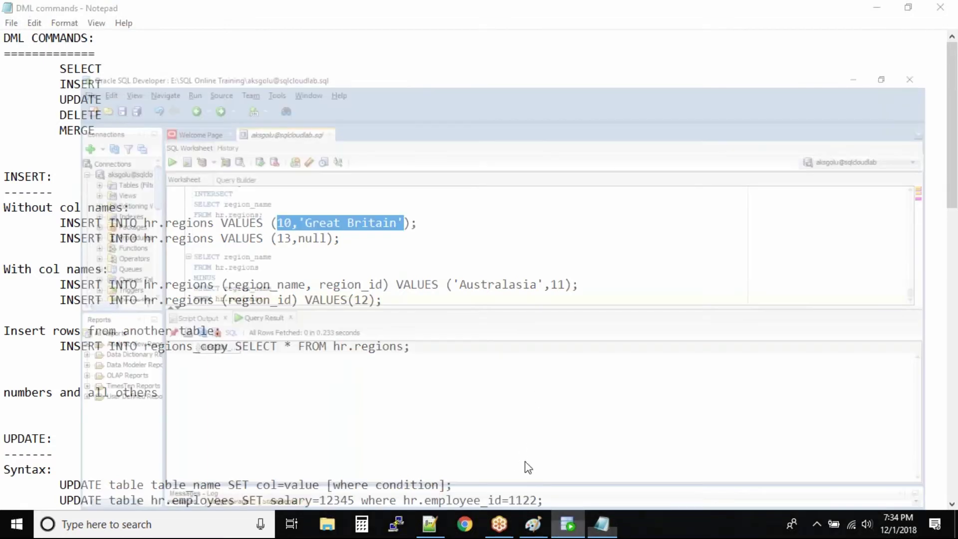
# Run 'desc hr.regions' on a new worksheet line.
pyautogui.press('Return')
pyautogui.press('Return')
pyautogui.write('desc')
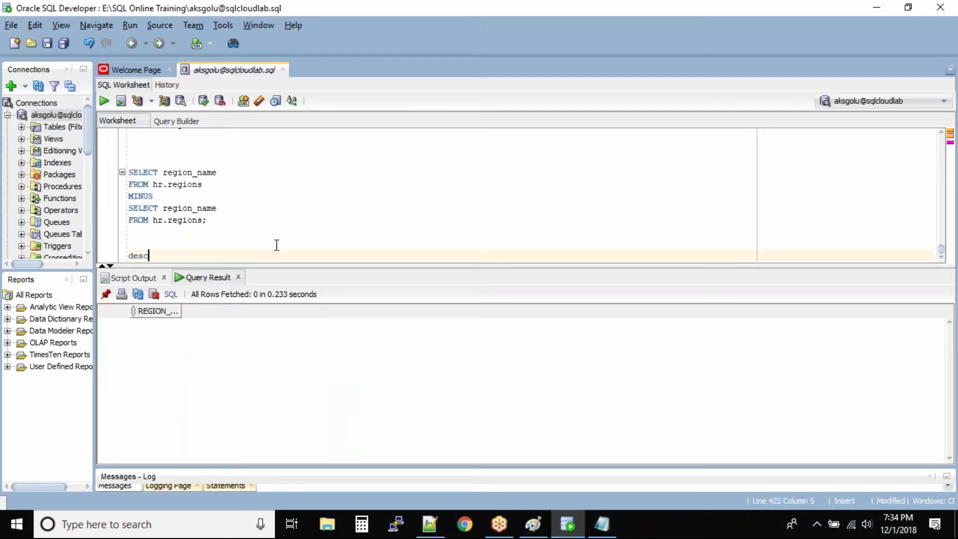
pyautogui.write(' hr.regi')
pyautogui.write('ons')
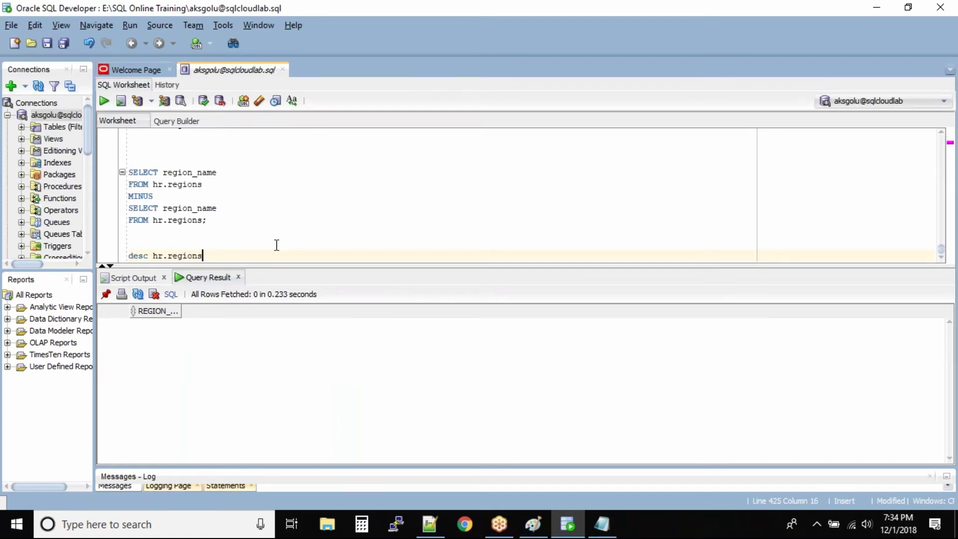
pyautogui.hotkey('shift', 'Home')
pyautogui.hotkey('ctrl', 'Return')
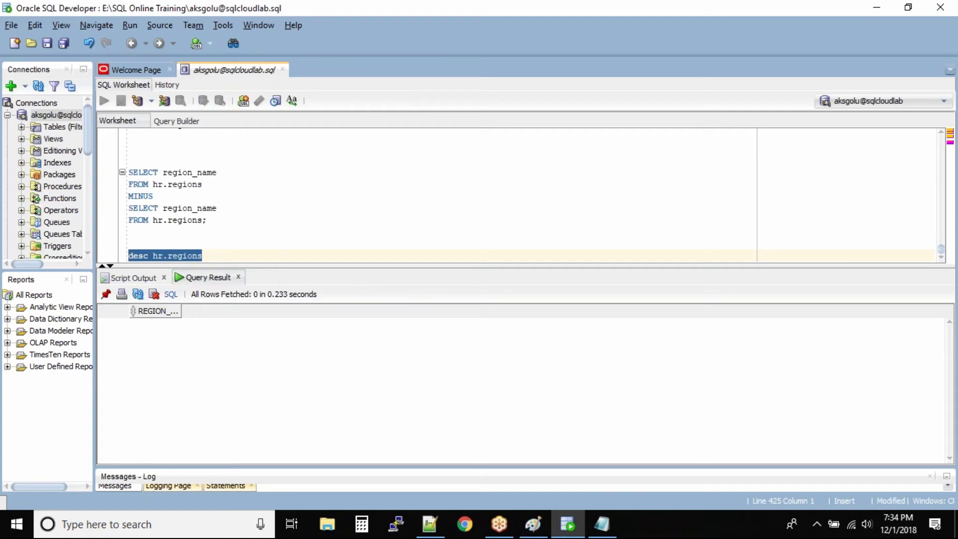
pyautogui.press('F5')
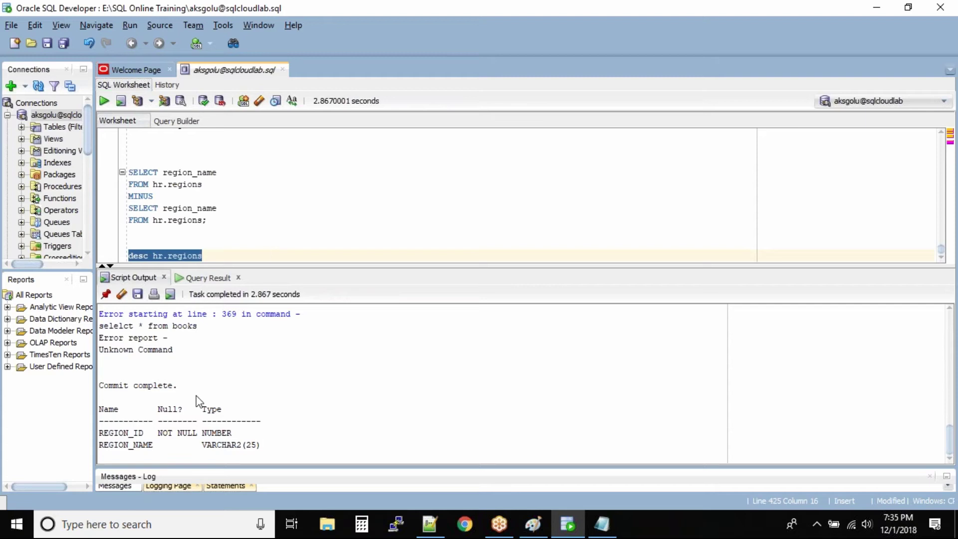
# Point out REGION_ID, REGION_NAME and the NUMBER data type in Script Output.
pyautogui.doubleClick(121, 434)
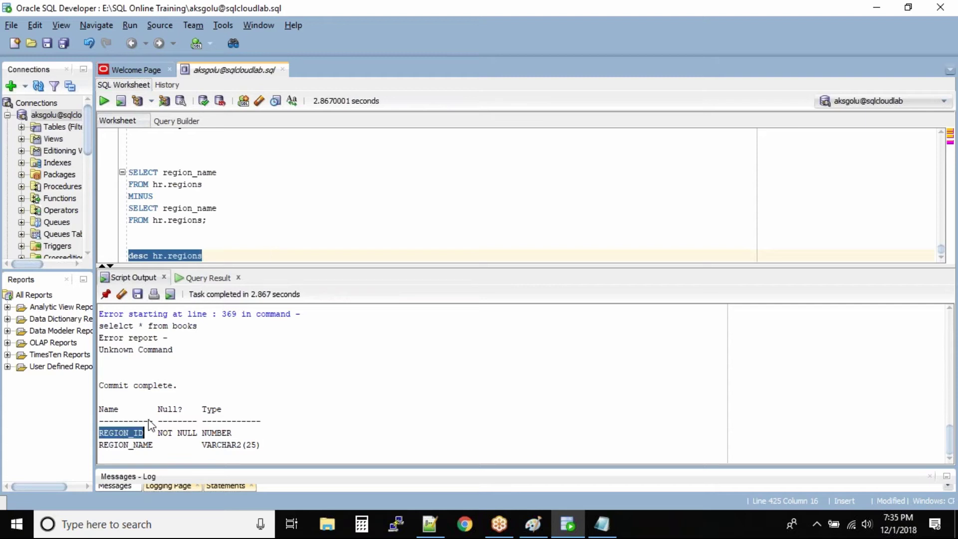
pyautogui.doubleClick(126, 445)
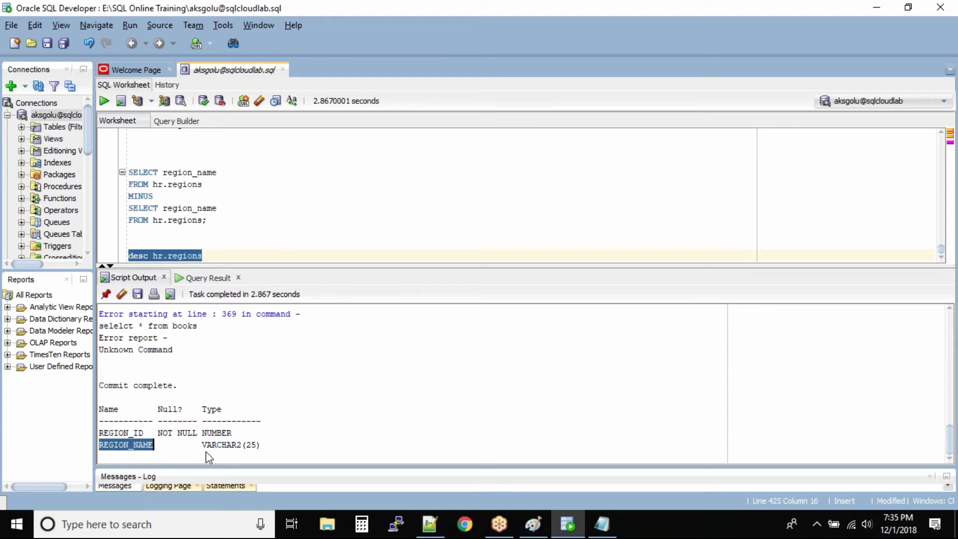
pyautogui.doubleClick(121, 432)
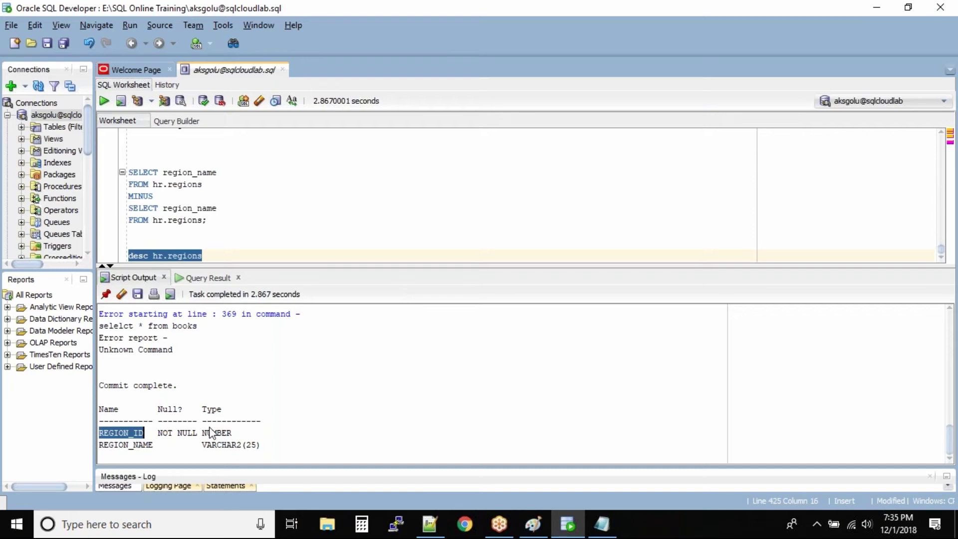
pyautogui.doubleClick(216, 433)
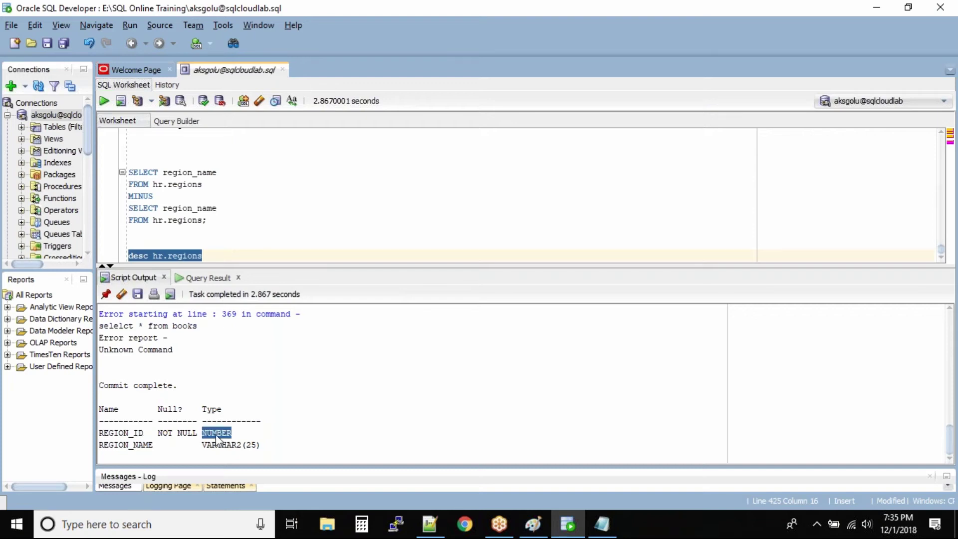
pyautogui.hotkey('alt', 'Tab')
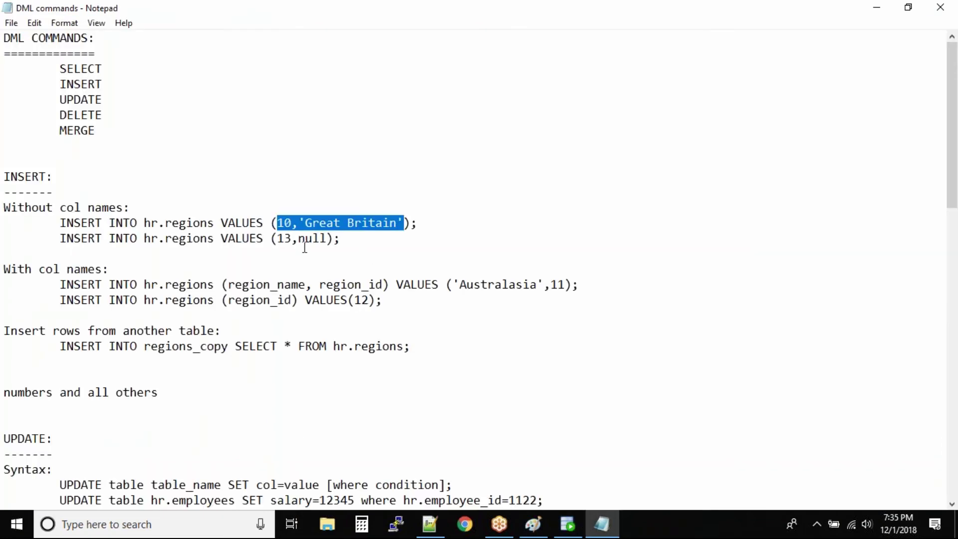
pyautogui.click(278, 223)
pyautogui.doubleClick(285, 222)
pyautogui.moveTo(286, 222); pyautogui.dragTo(294, 223)
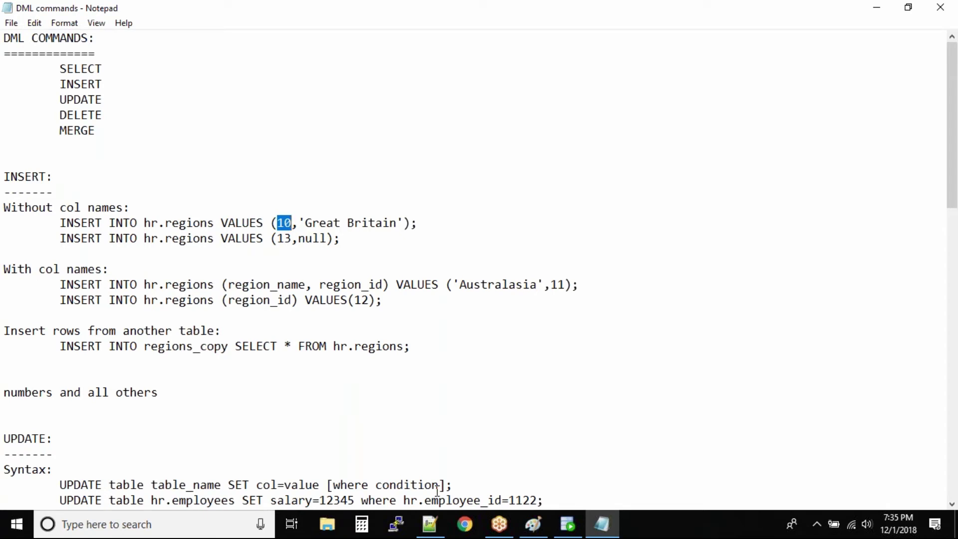
pyautogui.click(567, 524)
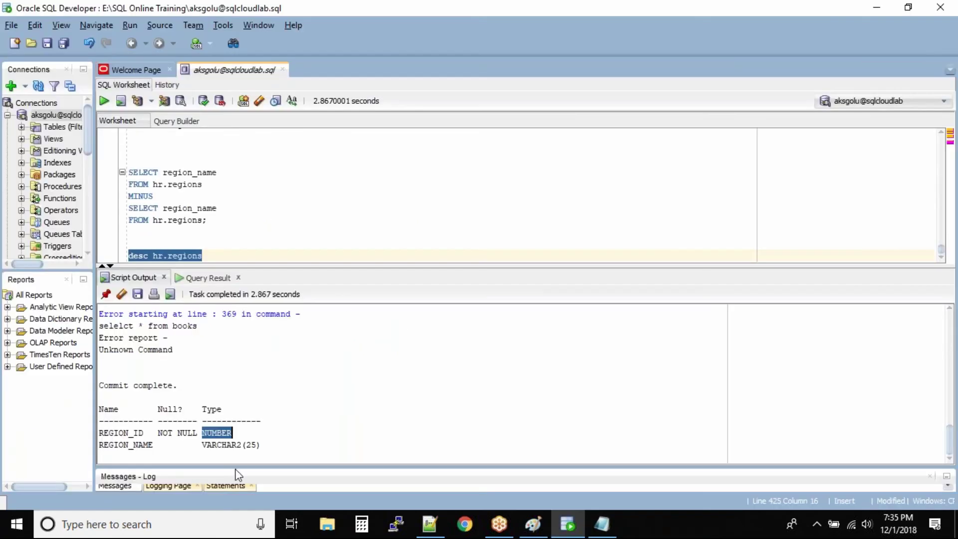
pyautogui.doubleClick(112, 434)
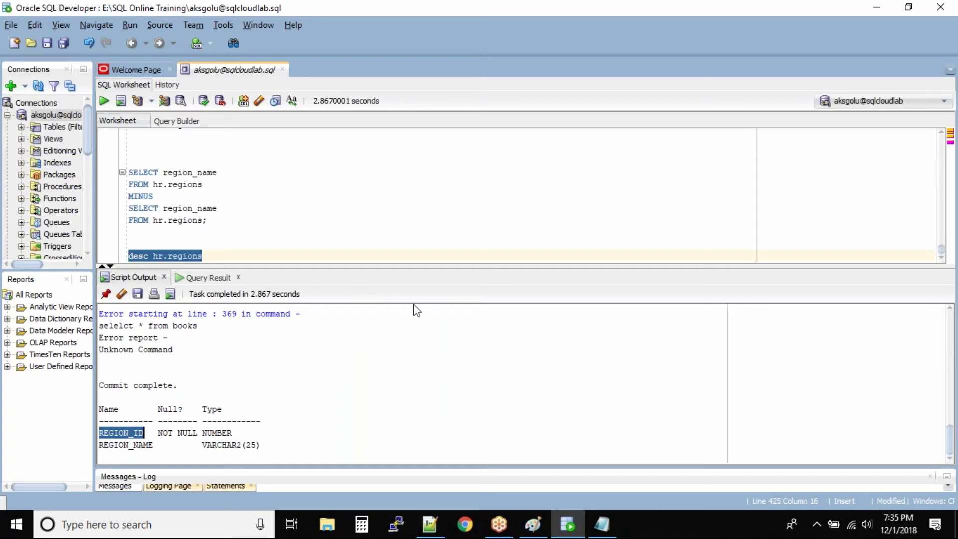
pyautogui.hotkey('alt', 'Tab')
pyautogui.click(291, 223)
pyautogui.doubleClick(290, 223)
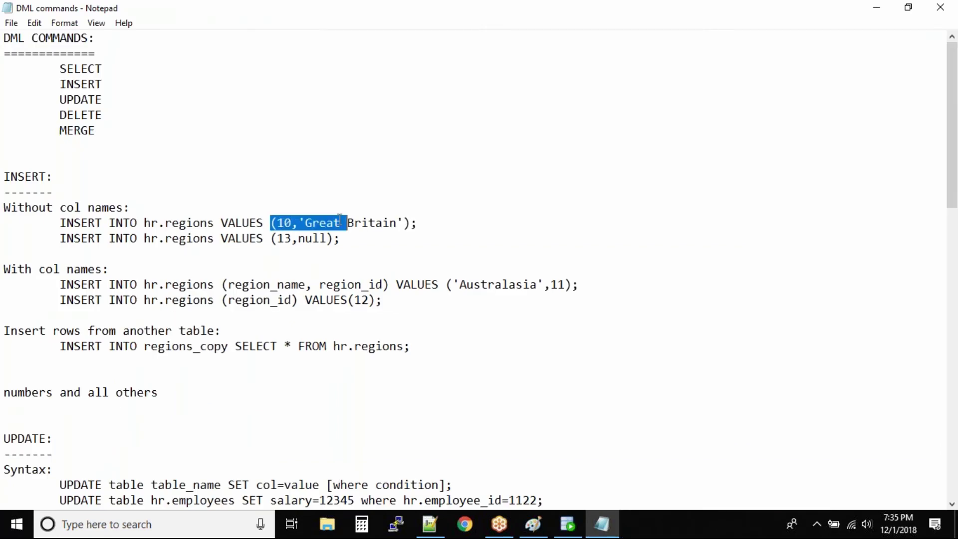
pyautogui.click(401, 221)
pyautogui.write(',')
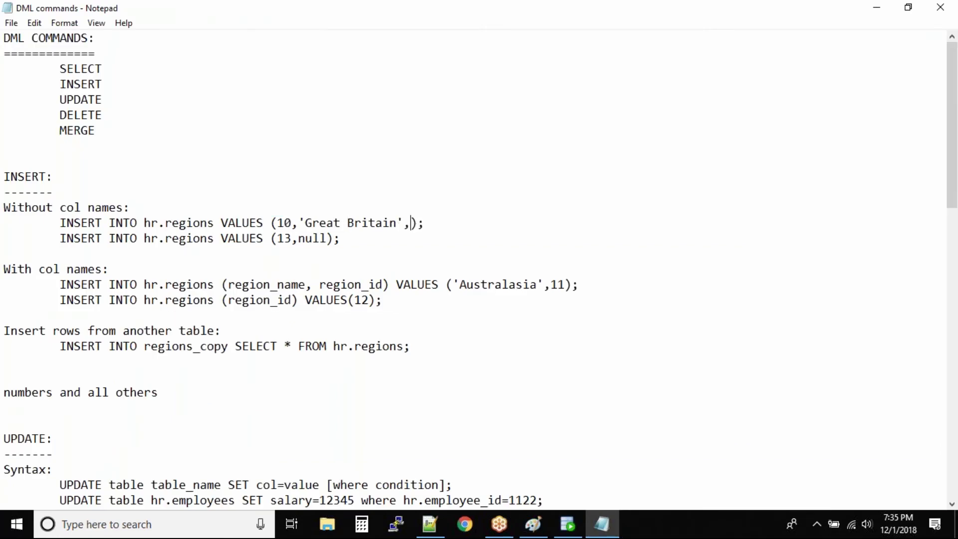
pyautogui.write('10')
pyautogui.press('BackSpace')
pyautogui.press('BackSpace')
pyautogui.press('BackSpace')
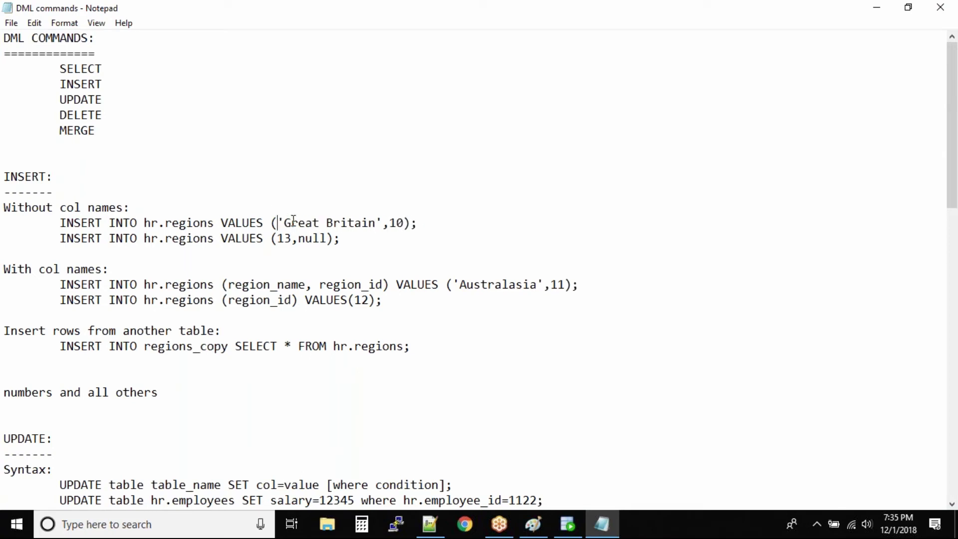
pyautogui.moveTo(279, 222); pyautogui.dragTo(383, 222)
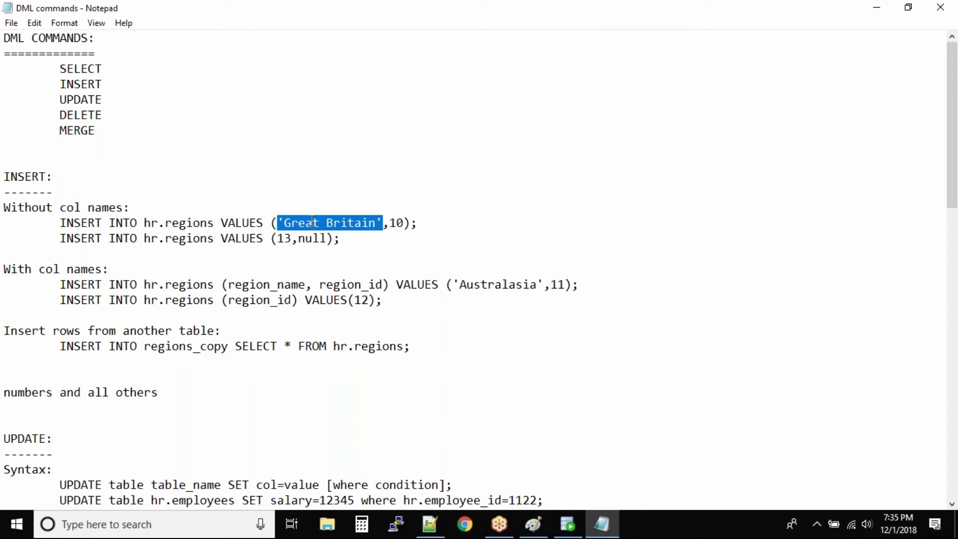
pyautogui.hotkey('alt', 'Tab')
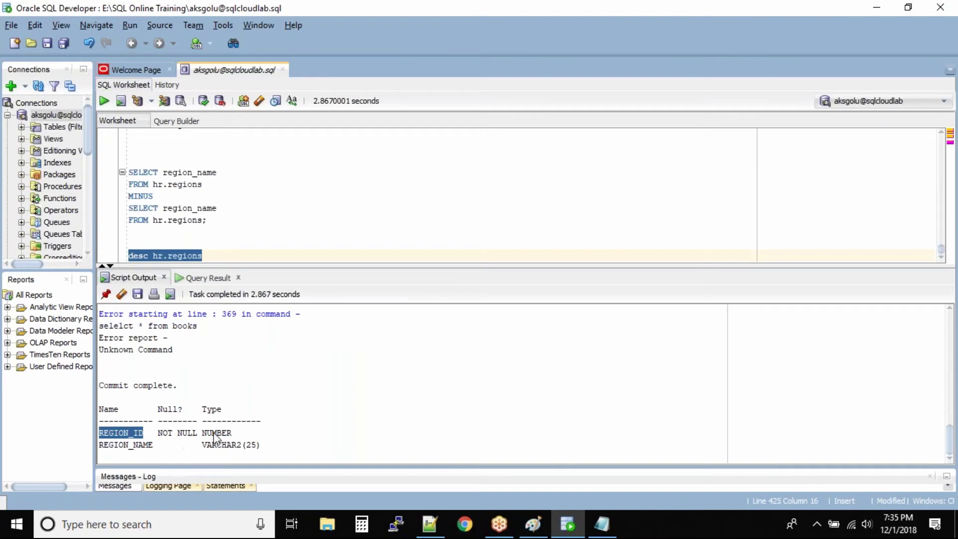
pyautogui.doubleClick(215, 434)
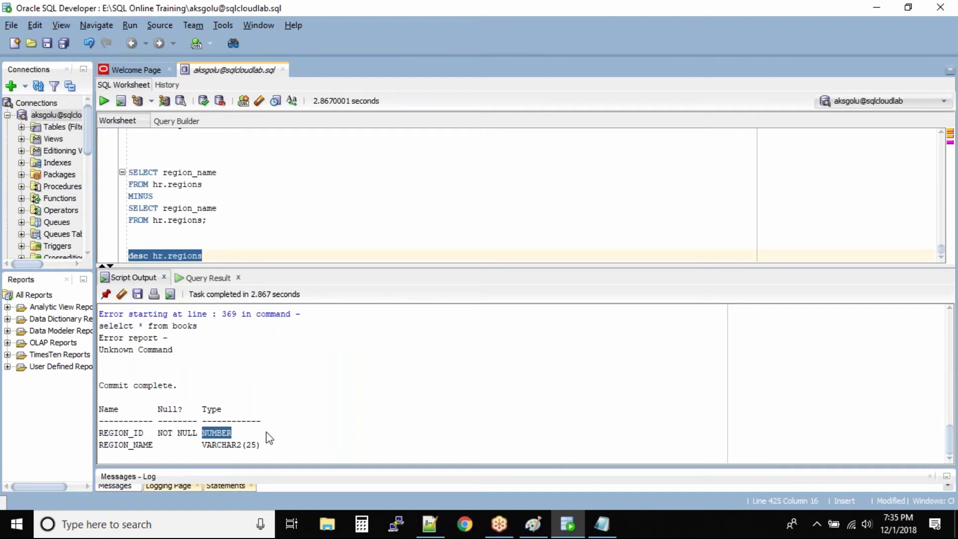
pyautogui.hotkey('alt', 'Tab')
pyautogui.click(407, 223)
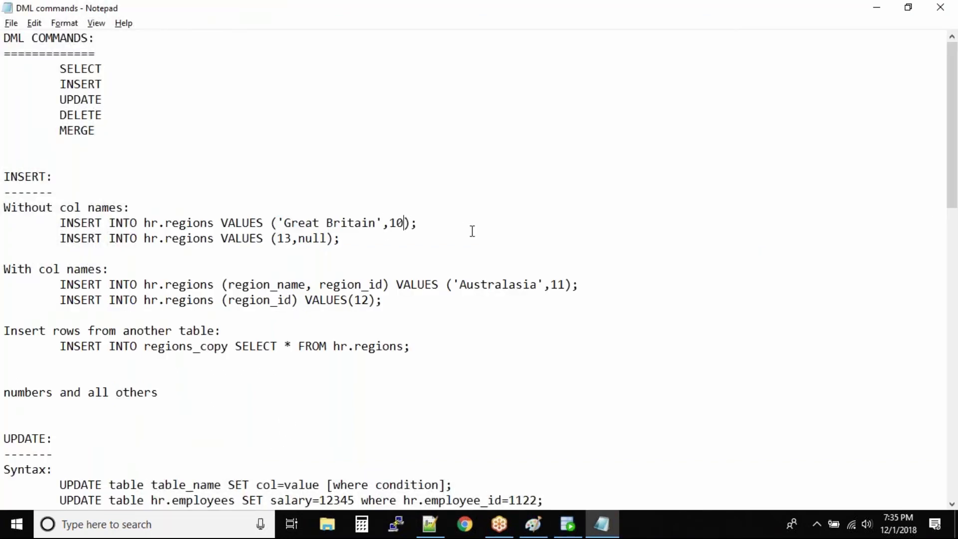
pyautogui.press('BackSpace')
pyautogui.press('BackSpace')
pyautogui.press('BackSpace')
pyautogui.press('Left')
pyautogui.press('Left')
pyautogui.press('Left')
pyautogui.write('10,')
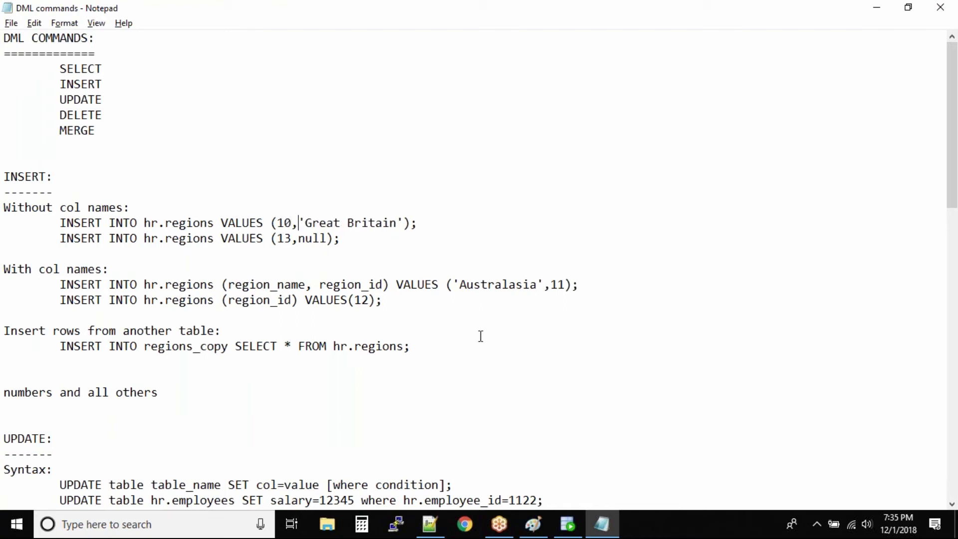
pyautogui.click(567, 525)
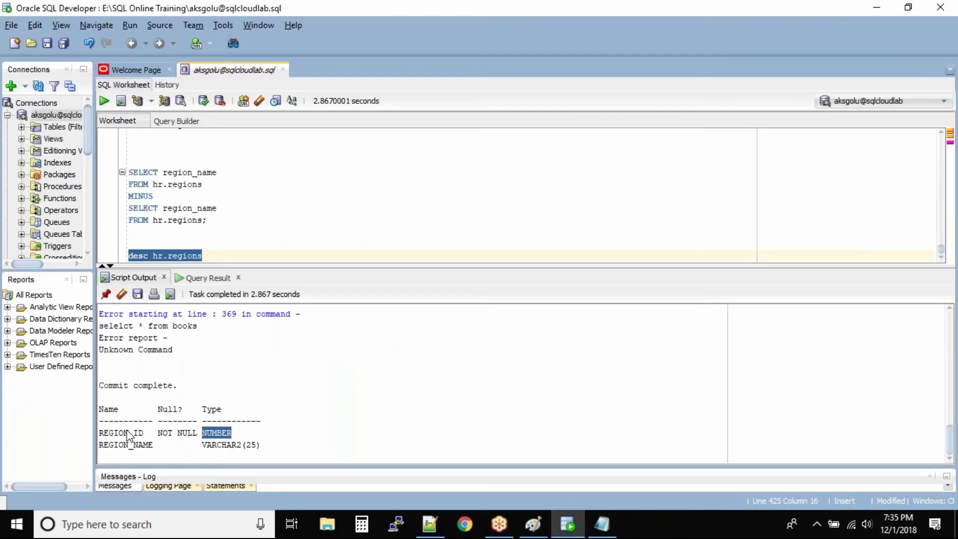
pyautogui.doubleClick(130, 435)
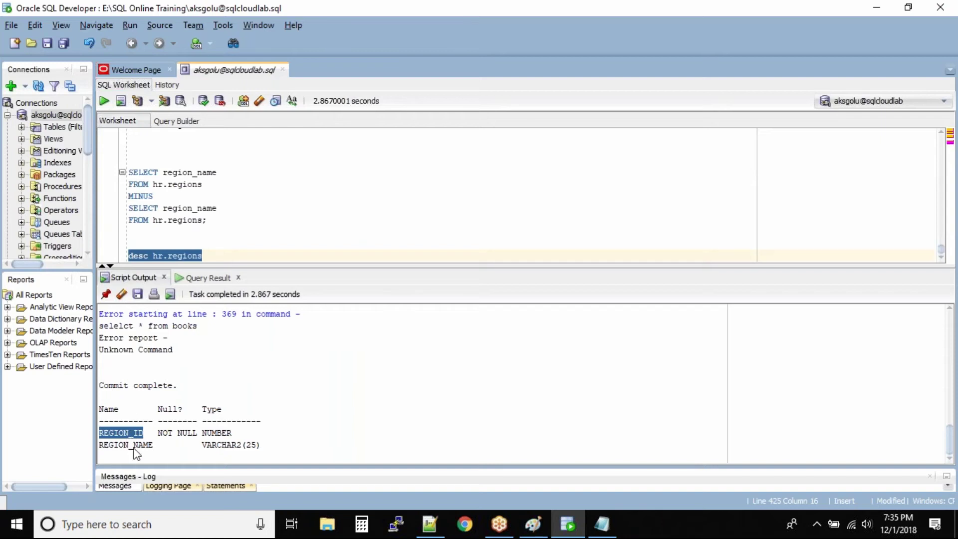
pyautogui.doubleClick(136, 453)
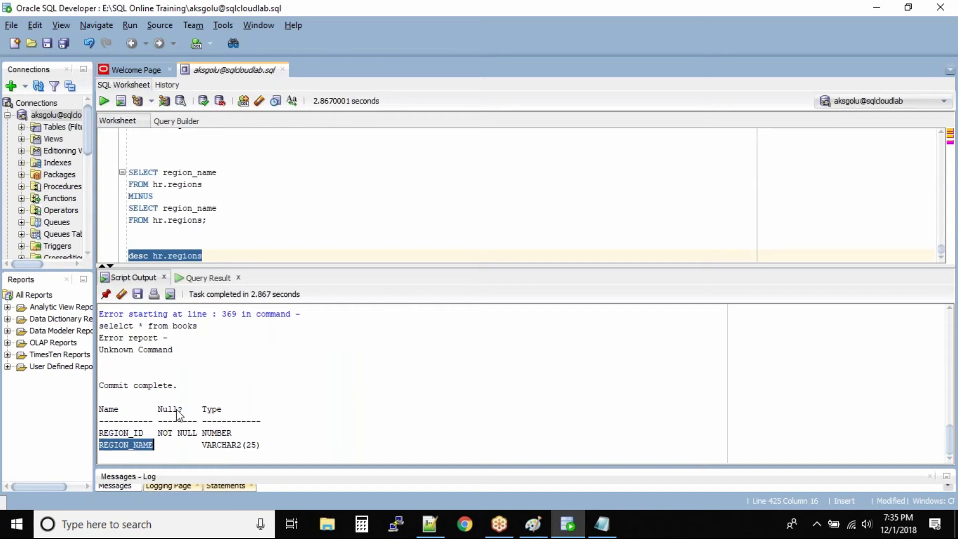
pyautogui.click(290, 420)
pyautogui.doubleClick(123, 433)
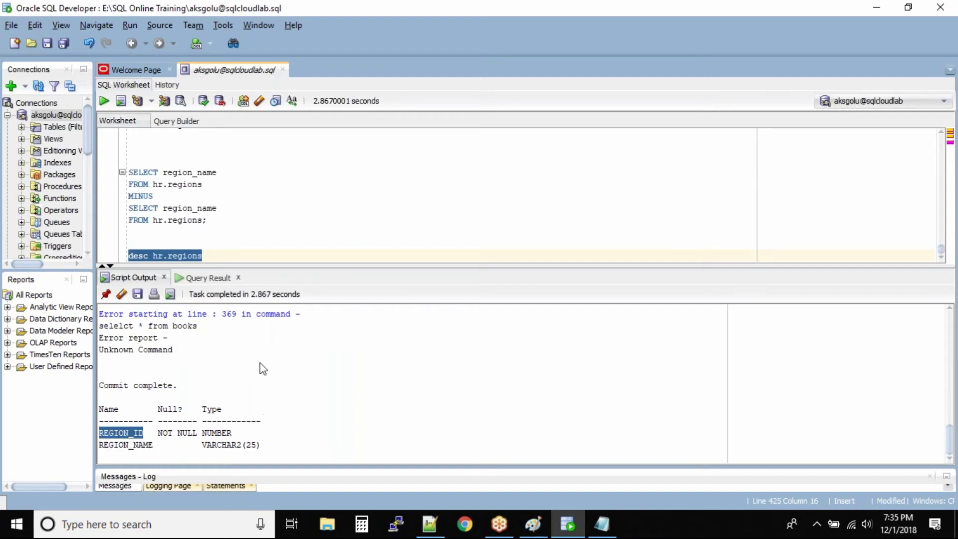
pyautogui.hotkey('alt', 'Tab')
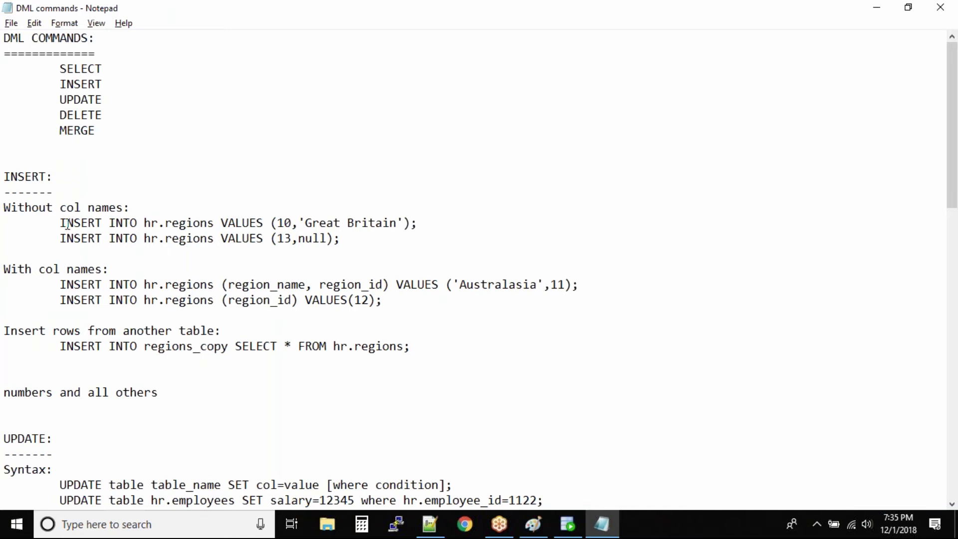
pyautogui.moveTo(66, 223); pyautogui.dragTo(281, 223)
pyautogui.click(294, 223)
pyautogui.moveTo(291, 222); pyautogui.dragTo(300, 222)
pyautogui.doubleClick(281, 223)
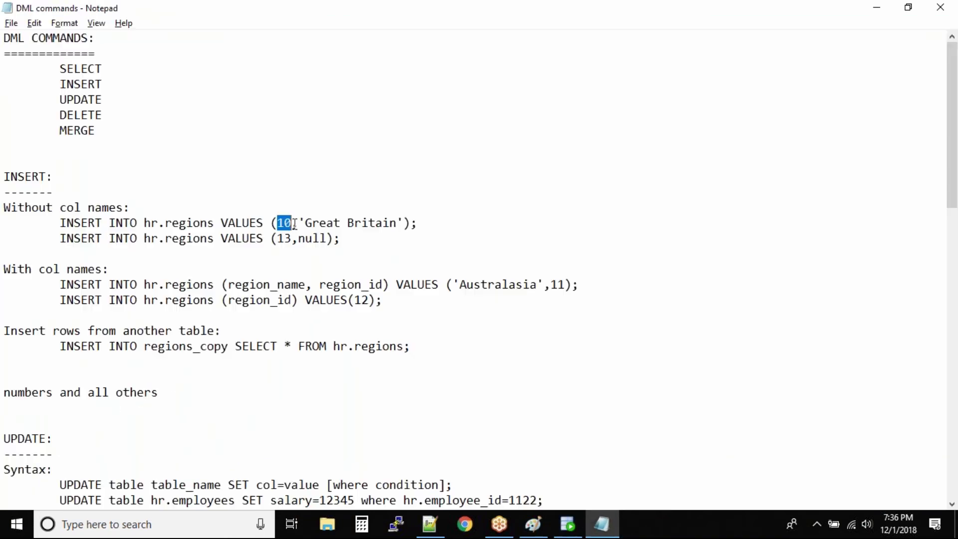
pyautogui.moveTo(292, 223); pyautogui.dragTo(402, 223)
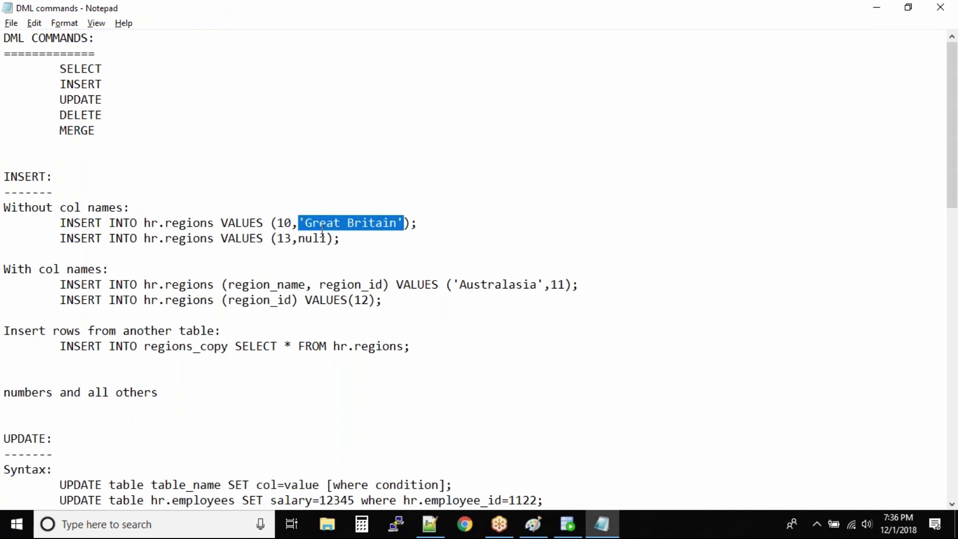
pyautogui.hotkey('alt', 'Tab')
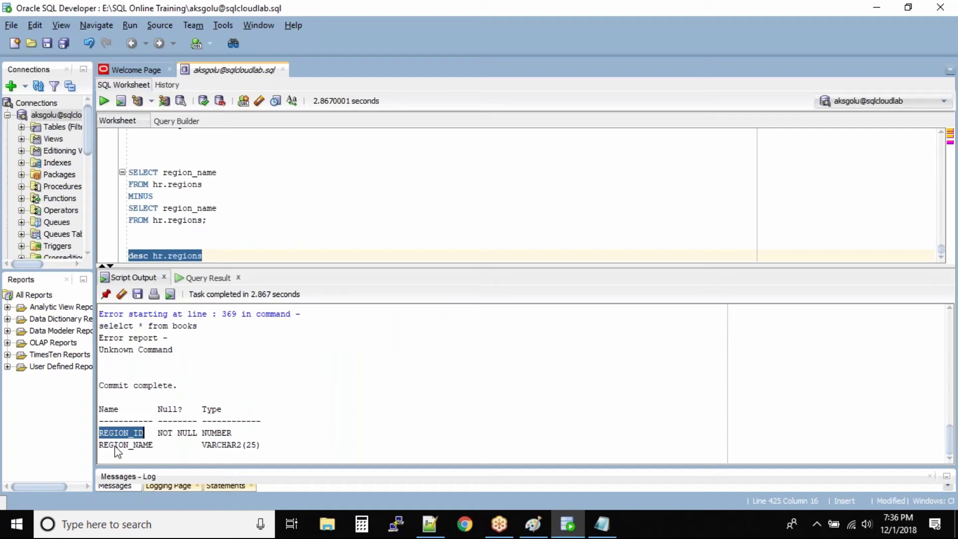
pyautogui.doubleClick(116, 446)
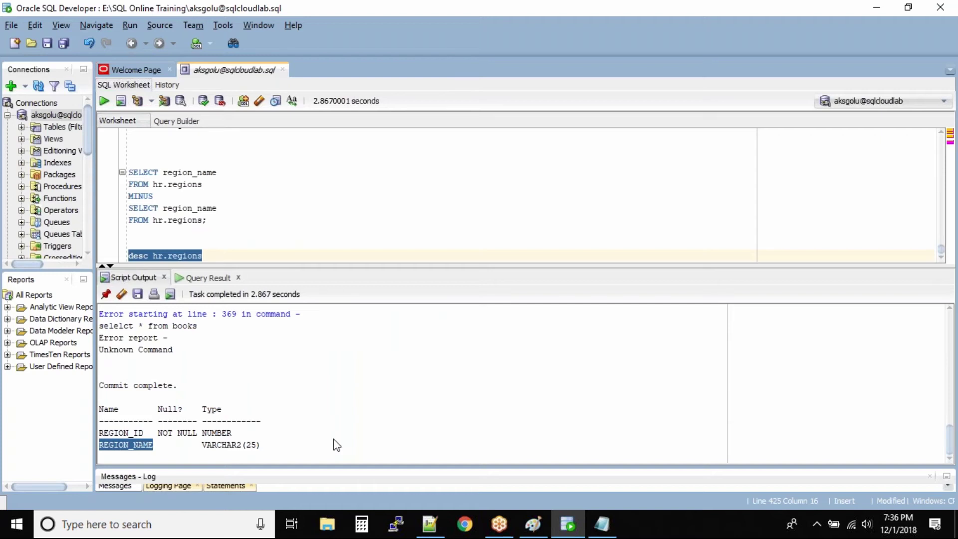
pyautogui.hotkey('alt', 'Tab')
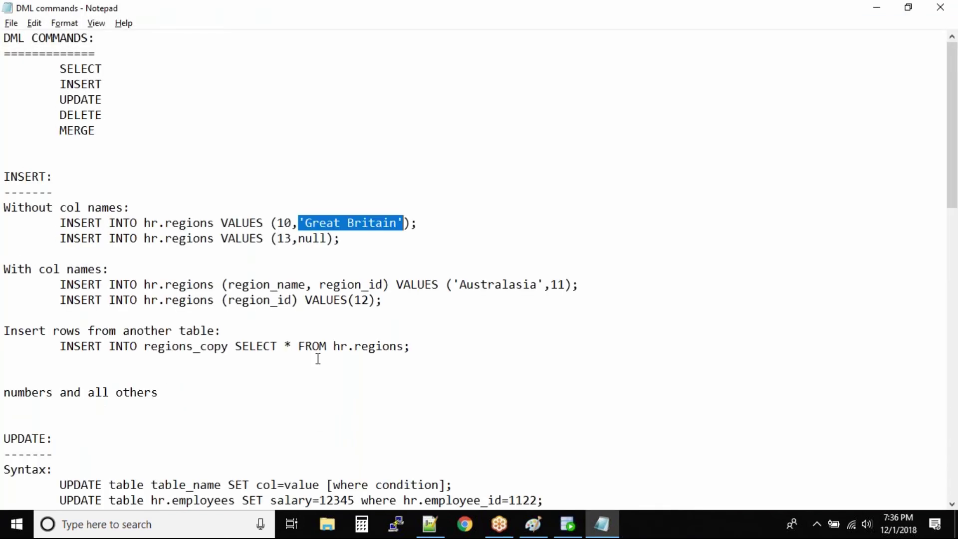
pyautogui.click(341, 240)
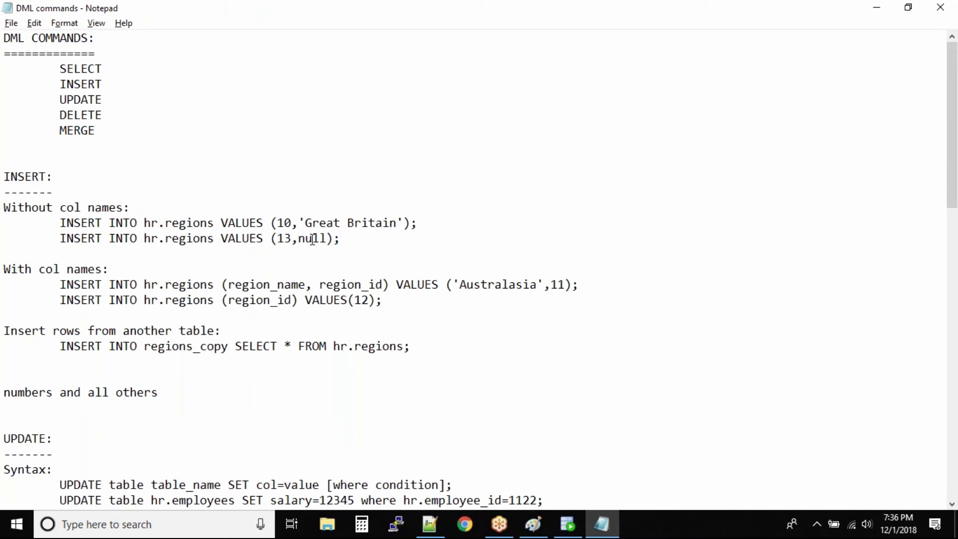
# Highlight the (13,null); values, 'Great Britain' and the null value in the INSERT examples.
pyautogui.doubleClick(312, 238)
pyautogui.doubleClick(314, 239)
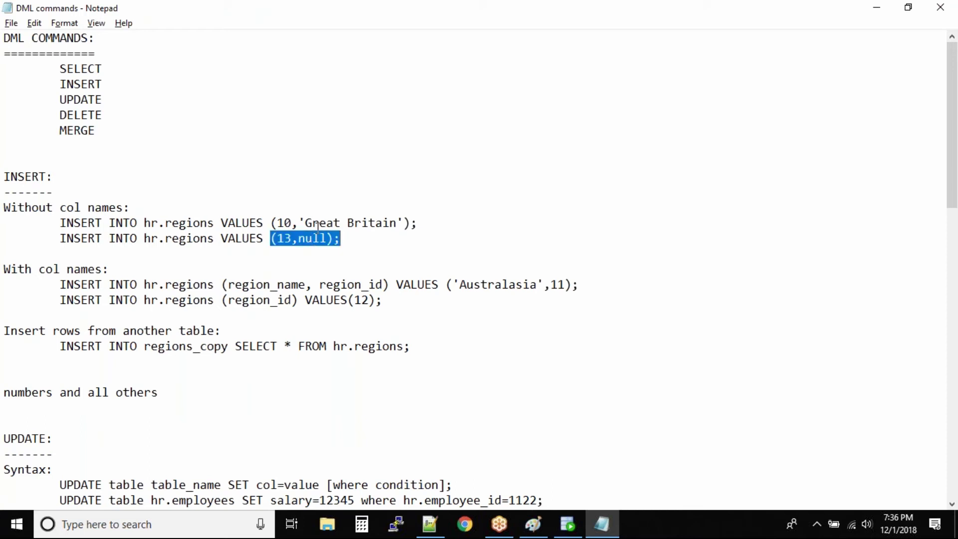
pyautogui.moveTo(304, 222); pyautogui.dragTo(396, 225)
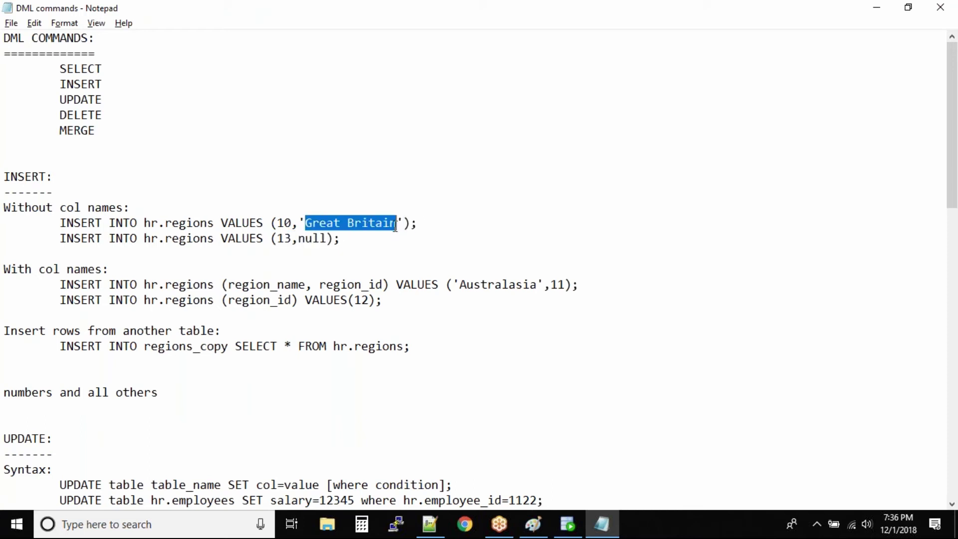
pyautogui.moveTo(298, 238); pyautogui.dragTo(327, 238)
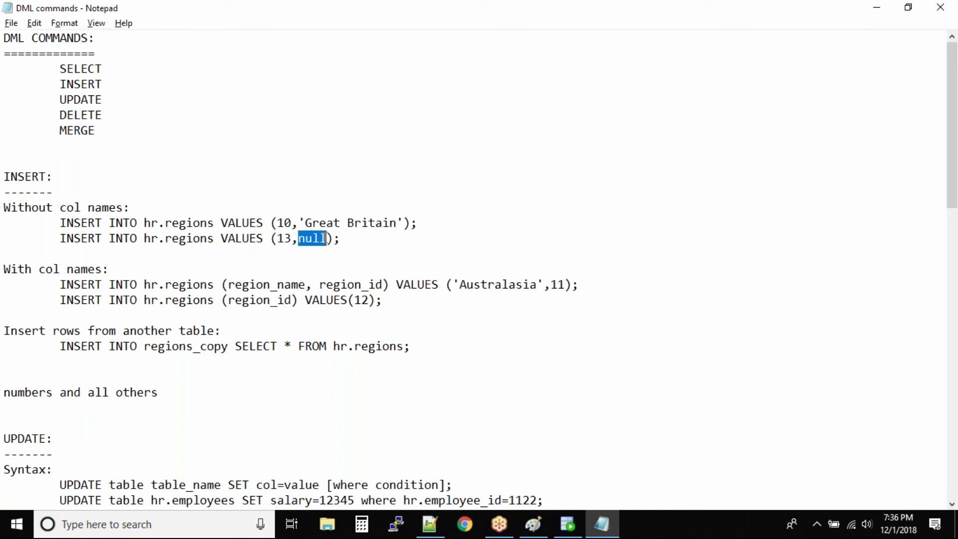
# In the hr.regions description, highlight the Null? heading, REGION_ID and its NOT NULL constraint.
pyautogui.hotkey('alt', 'Tab')
pyautogui.click(200, 447)
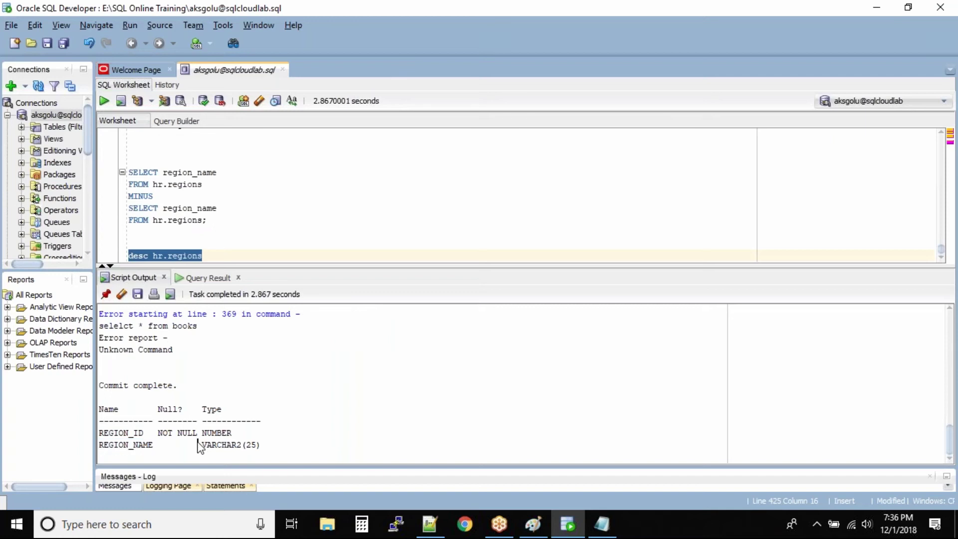
pyautogui.moveTo(157, 409); pyautogui.dragTo(181, 409)
pyautogui.doubleClick(120, 434)
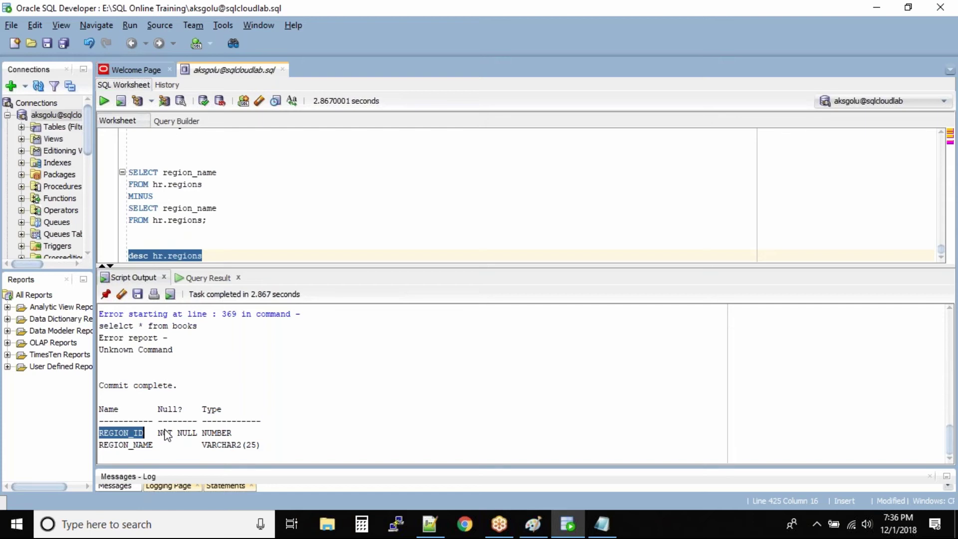
pyautogui.moveTo(158, 433); pyautogui.dragTo(198, 438)
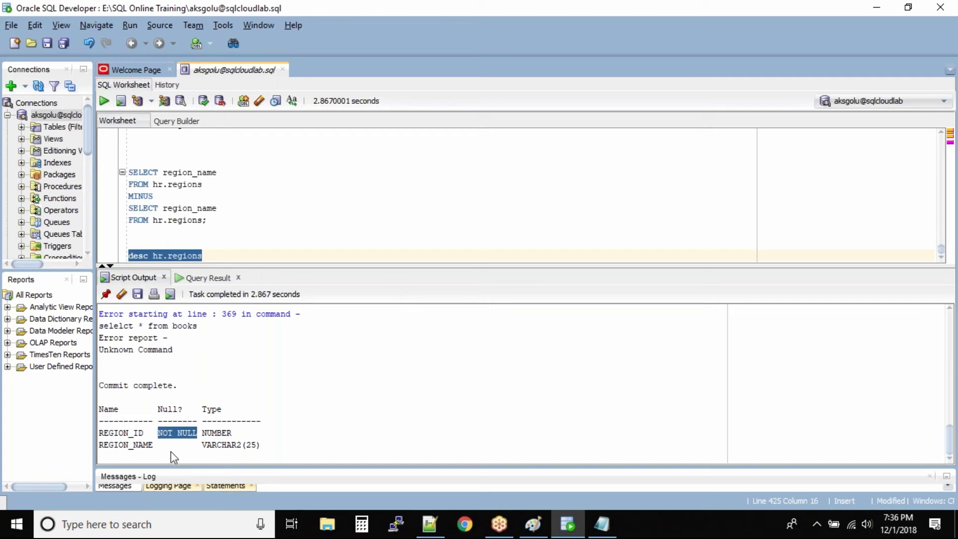
pyautogui.click(172, 454)
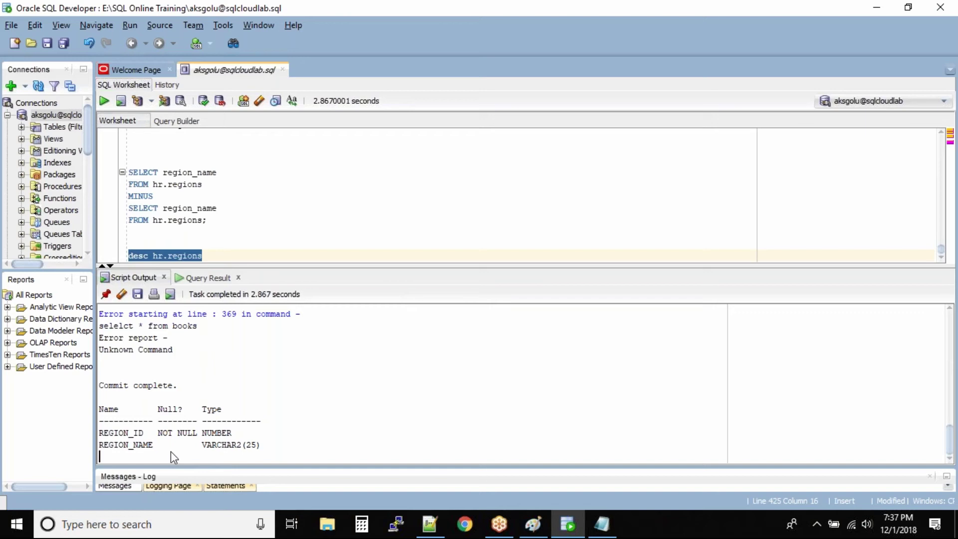
# Highlight REGION_NAME's blank nullability entry, then the id value 13 in the notes.
pyautogui.doubleClick(126, 447)
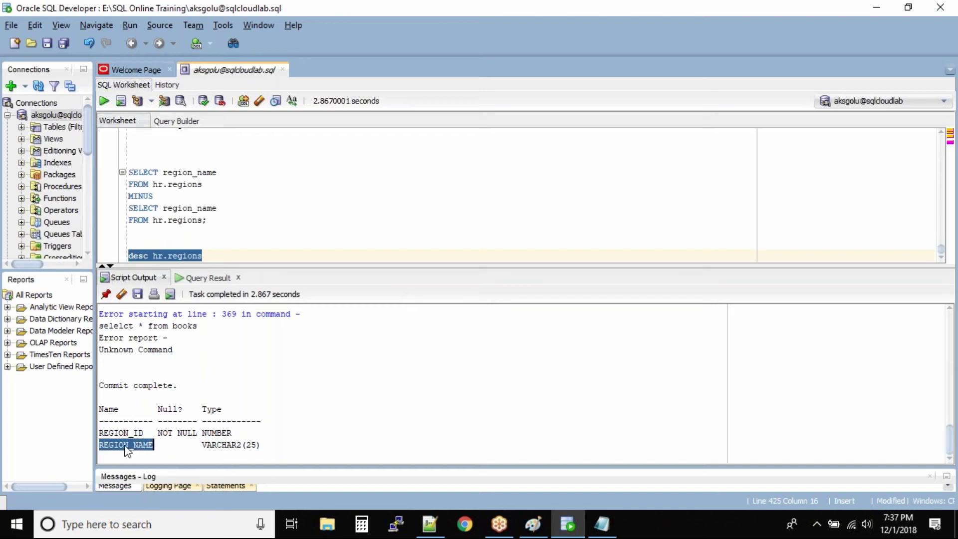
pyautogui.press('Up')
pyautogui.press('Up')
pyautogui.press('Up')
pyautogui.doubleClick(178, 447)
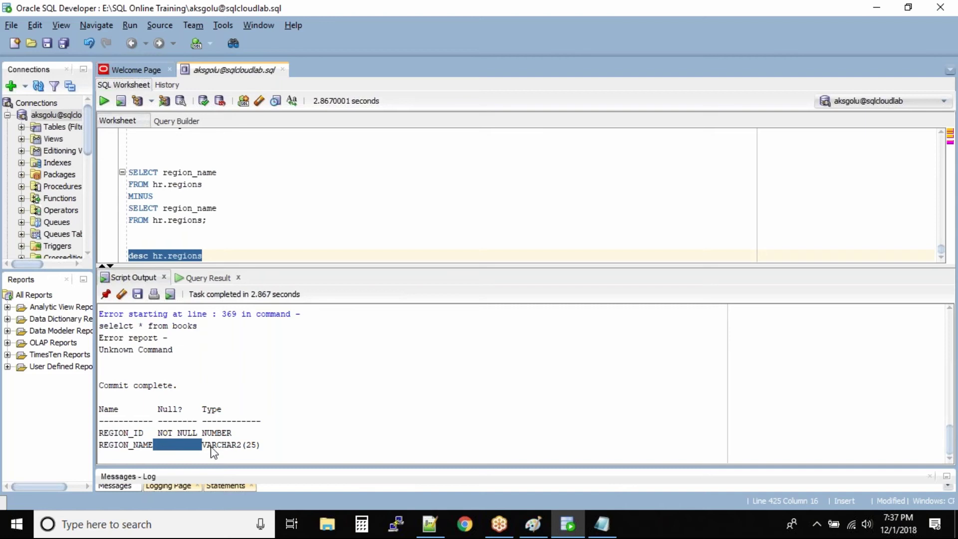
pyautogui.click(602, 524)
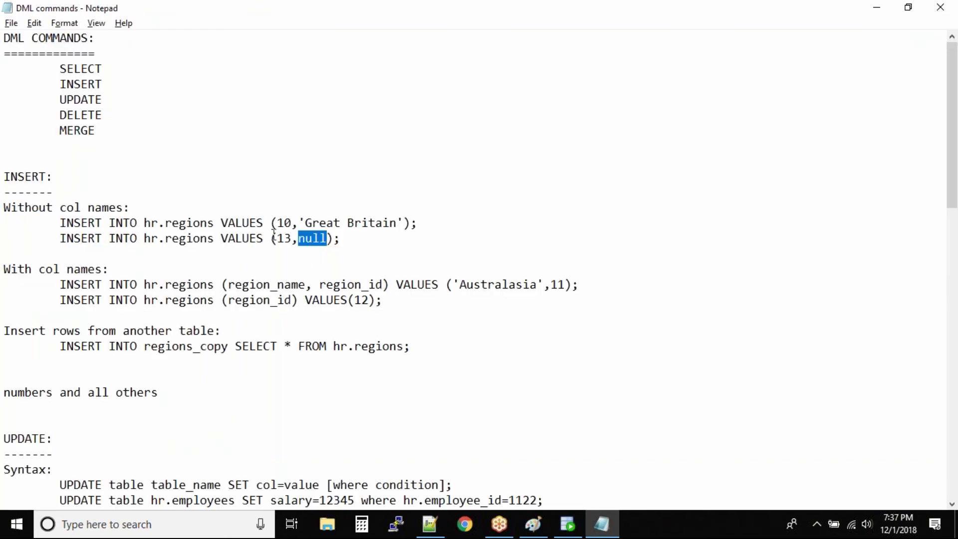
pyautogui.doubleClick(285, 238)
# Highlight REGION_ID and its NOT NULL constraint in the description again.
pyautogui.hotkey('alt', 'Tab')
pyautogui.doubleClick(127, 434)
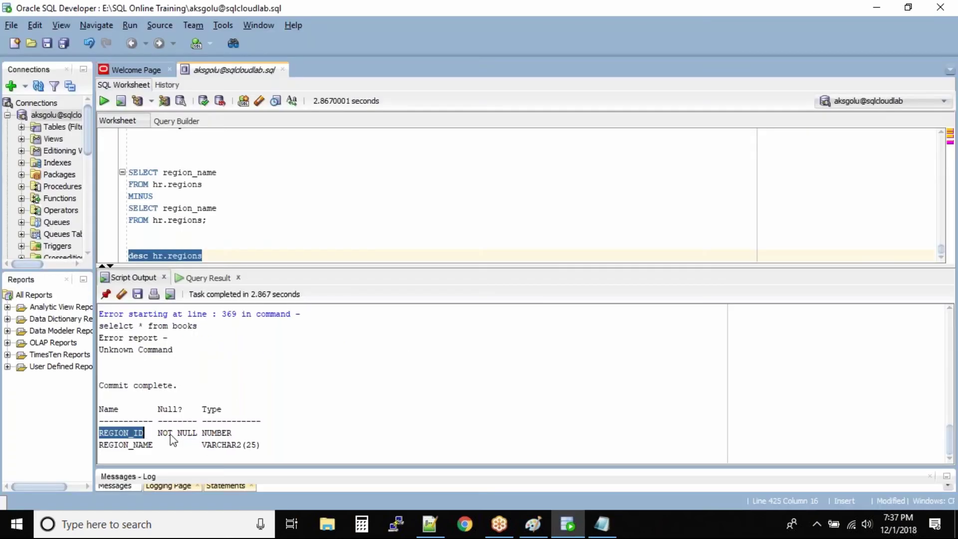
pyautogui.moveTo(197, 435); pyautogui.dragTo(160, 441)
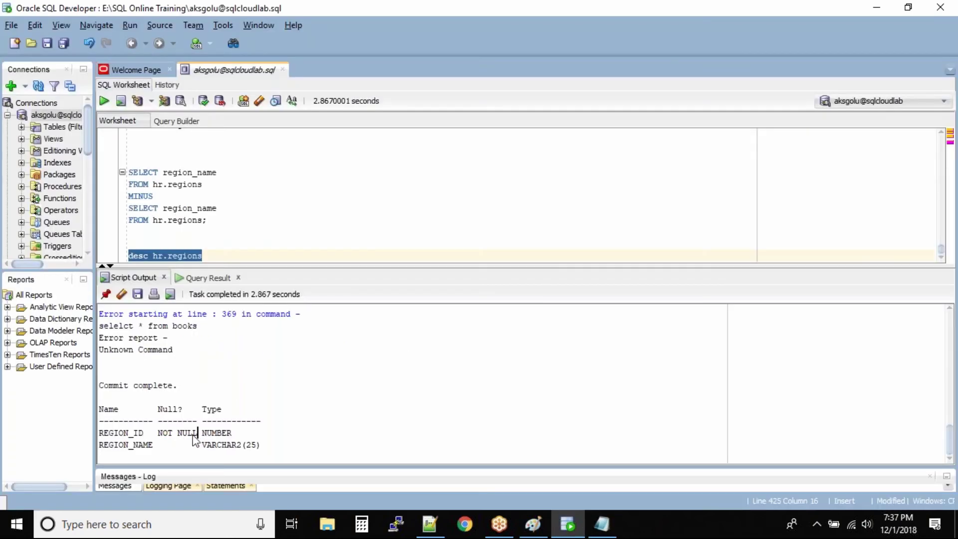
pyautogui.click(161, 440)
# Back in Notepad, highlight the (13,null); values list and its null value.
pyautogui.hotkey('alt', 'Tab')
pyautogui.click(307, 237)
pyautogui.moveTo(271, 239)
pyautogui.mouseDown()
pyautogui.moveTo(350, 237)
pyautogui.moveTo(59, 239)
pyautogui.mouseUp()
pyautogui.hotkey('ctrl', 'c')
pyautogui.click(349, 238)
# Add a third INSERT below the second, edited to VALUES (null,'London').
pyautogui.click(343, 238)
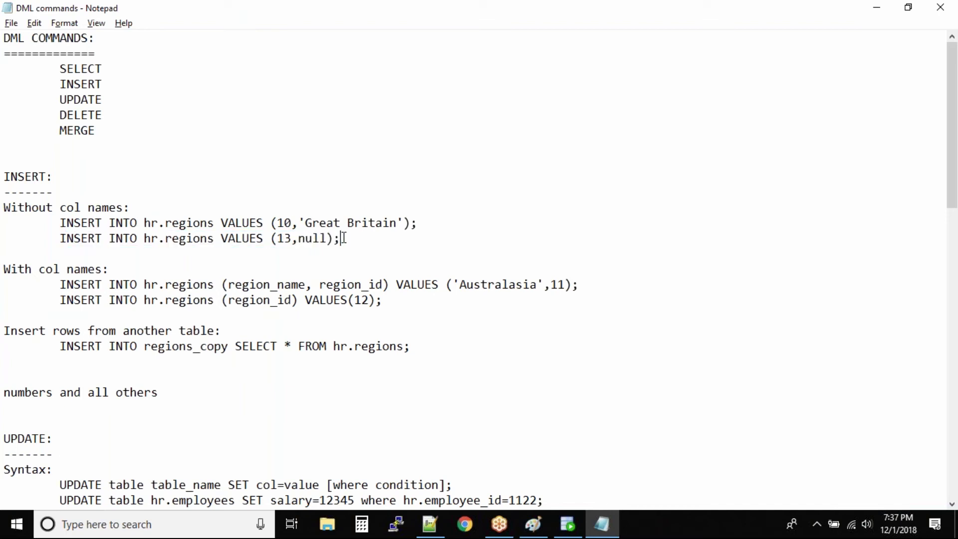
pyautogui.press('Return')
pyautogui.hotkey('ctrl', 'v')
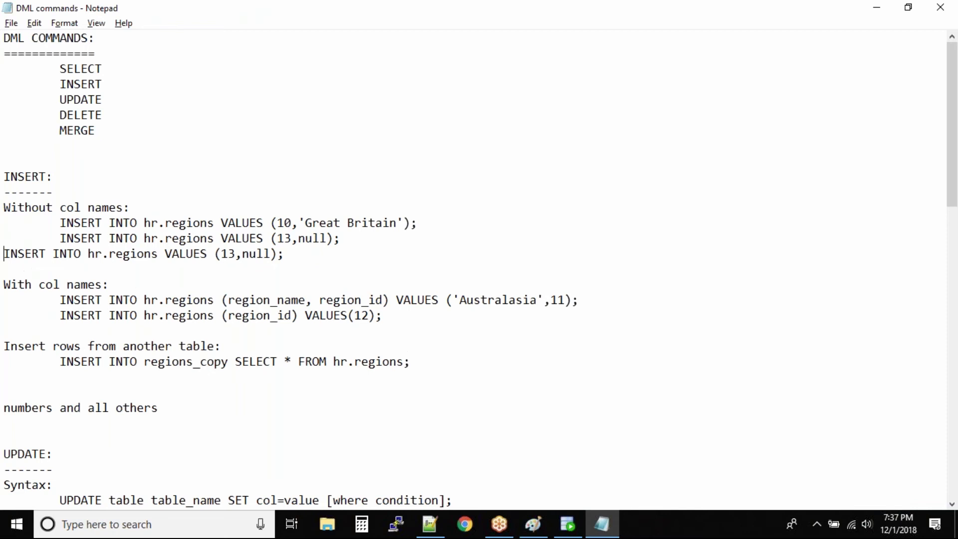
pyautogui.press('Tab')
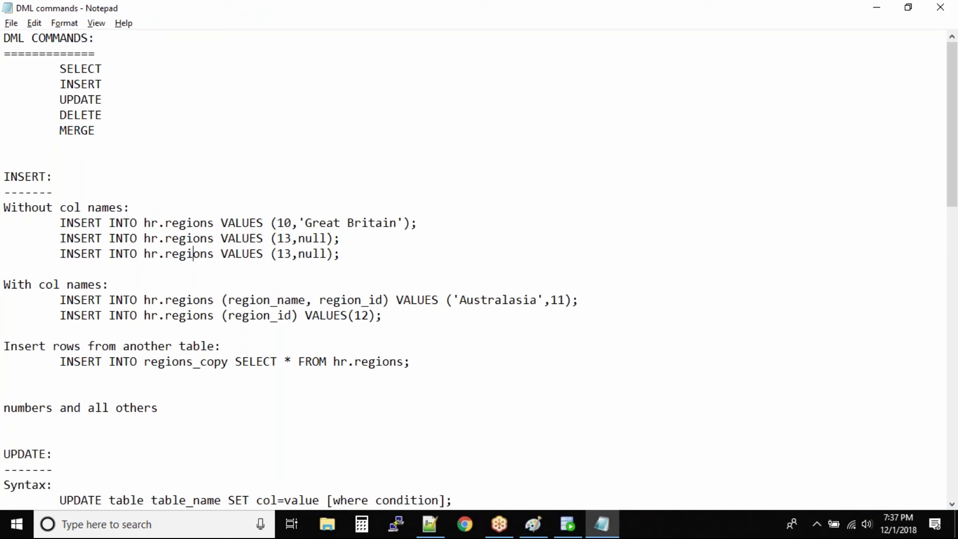
pyautogui.press('Right')
pyautogui.press('Right')
pyautogui.press('Right')
pyautogui.press('Right')
pyautogui.press('Right')
pyautogui.press('Right')
pyautogui.press('Right')
pyautogui.press('Right')
pyautogui.press('Right')
pyautogui.press('Right')
pyautogui.press('BackSpace')
pyautogui.press('BackSpace')
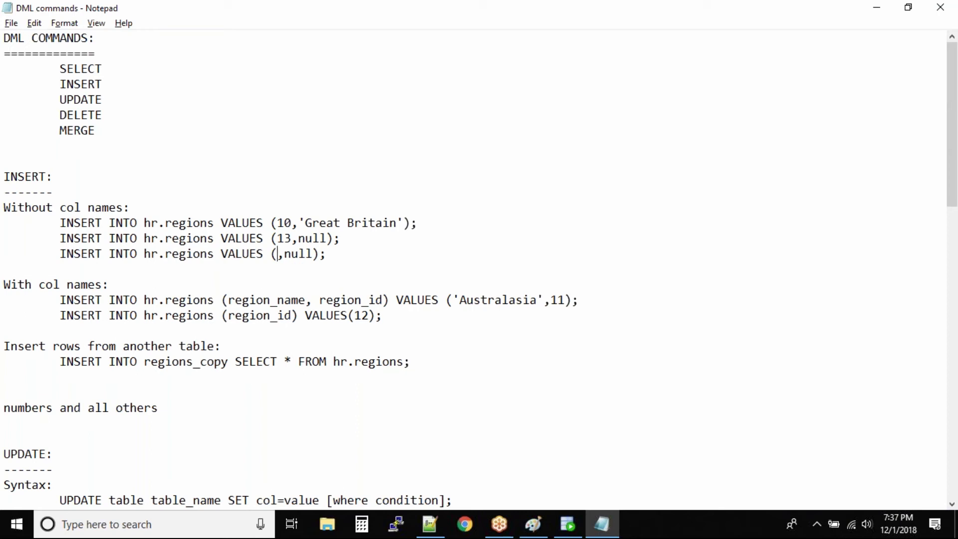
pyautogui.write('null')
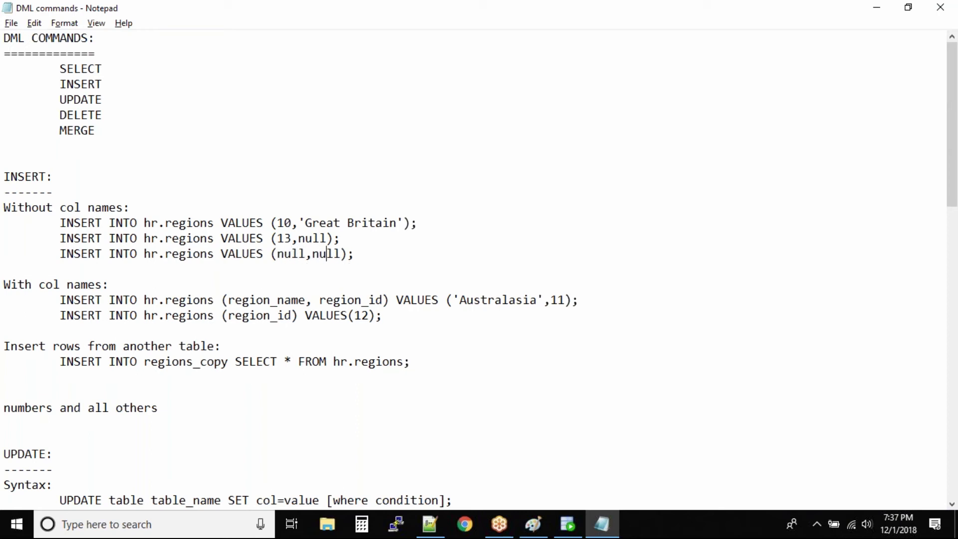
pyautogui.press('Right')
pyautogui.press('Right')
pyautogui.press('BackSpace')
pyautogui.press('BackSpace')
pyautogui.press('BackSpace')
pyautogui.press('BackSpace')
pyautogui.write("'")
pyautogui.write("London'")
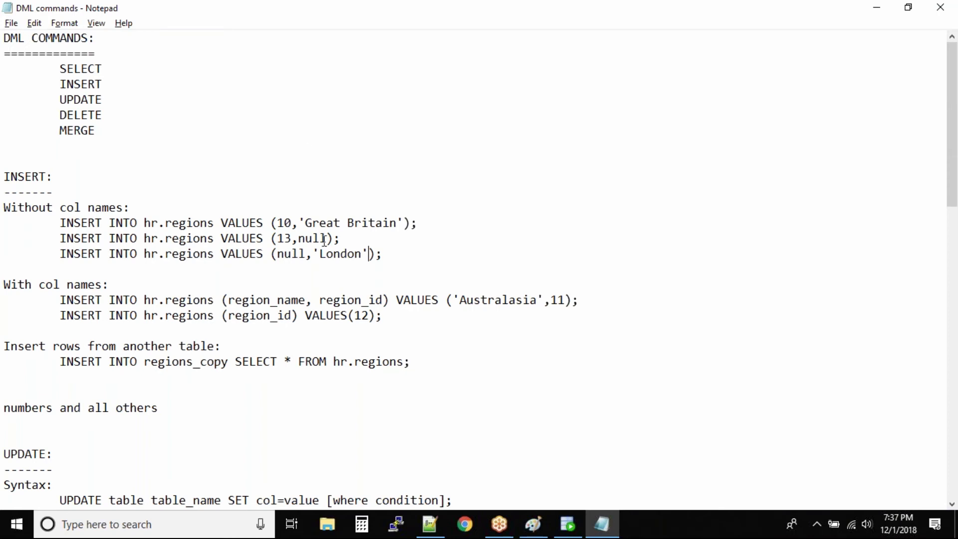
# Highlight the (null,'London'); values and null id, then NULL in the hr.regions description.
pyautogui.doubleClick(292, 254)
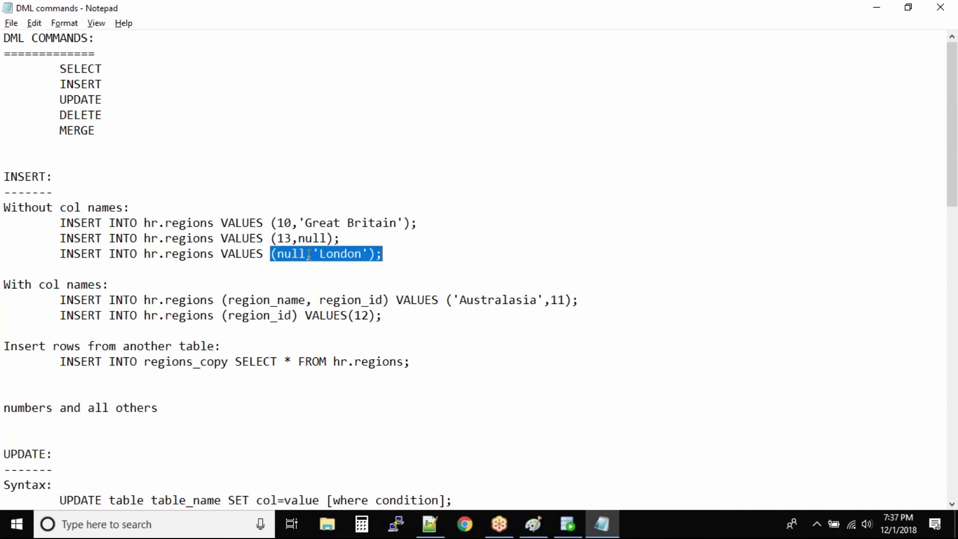
pyautogui.doubleClick(288, 255)
pyautogui.click(568, 524)
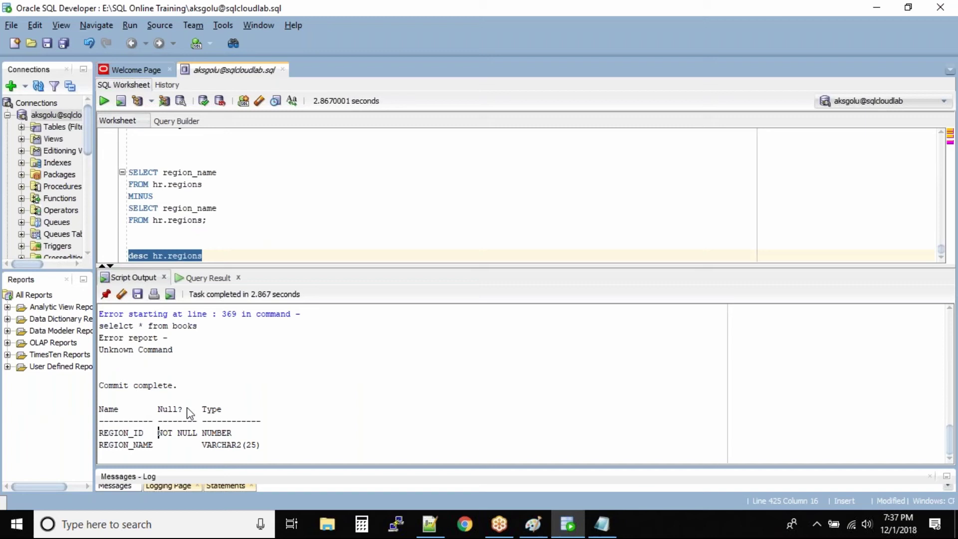
pyautogui.doubleClick(186, 433)
pyautogui.hotkey('alt', 'Tab')
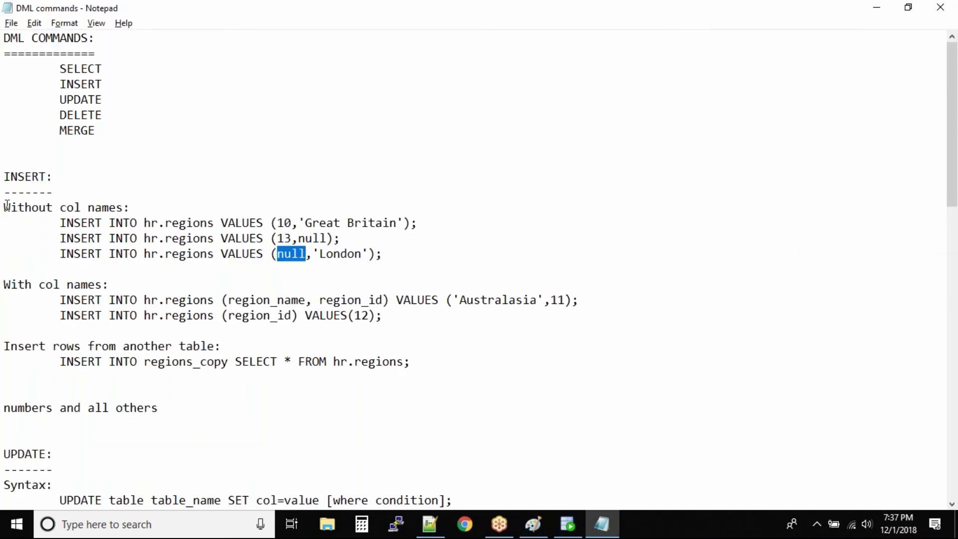
pyautogui.moveTo(6, 207); pyautogui.dragTo(142, 211)
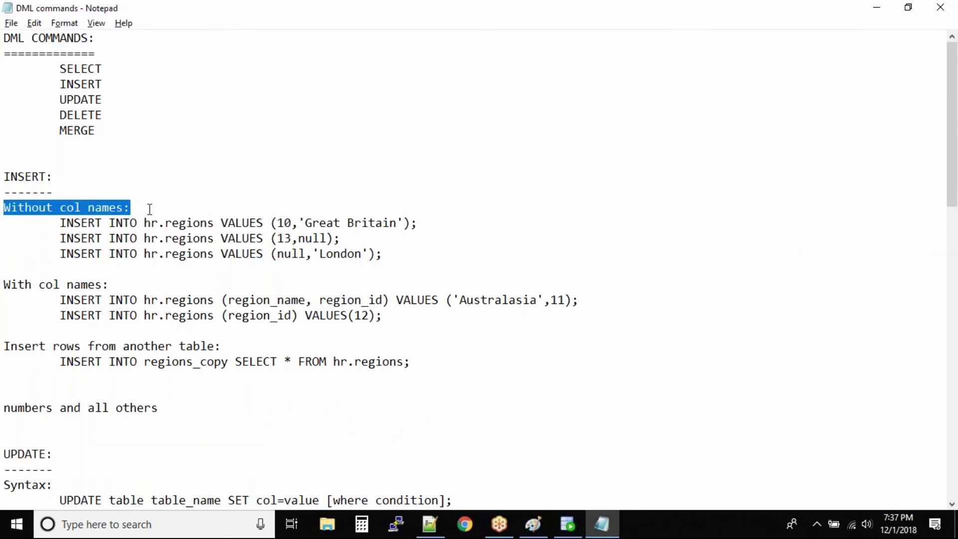
pyautogui.moveTo(221, 222); pyautogui.dragTo(427, 224)
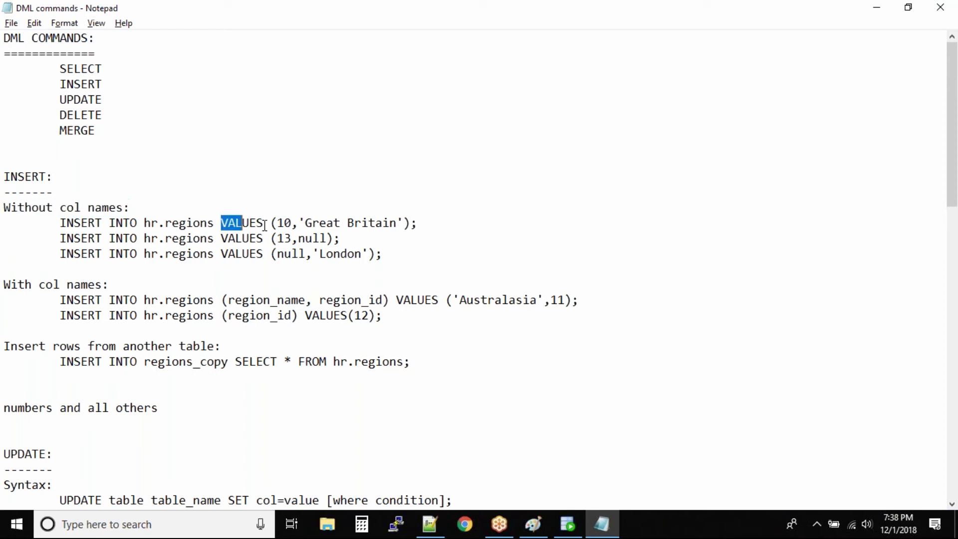
pyautogui.click(426, 224)
pyautogui.moveTo(4, 284); pyautogui.dragTo(115, 285)
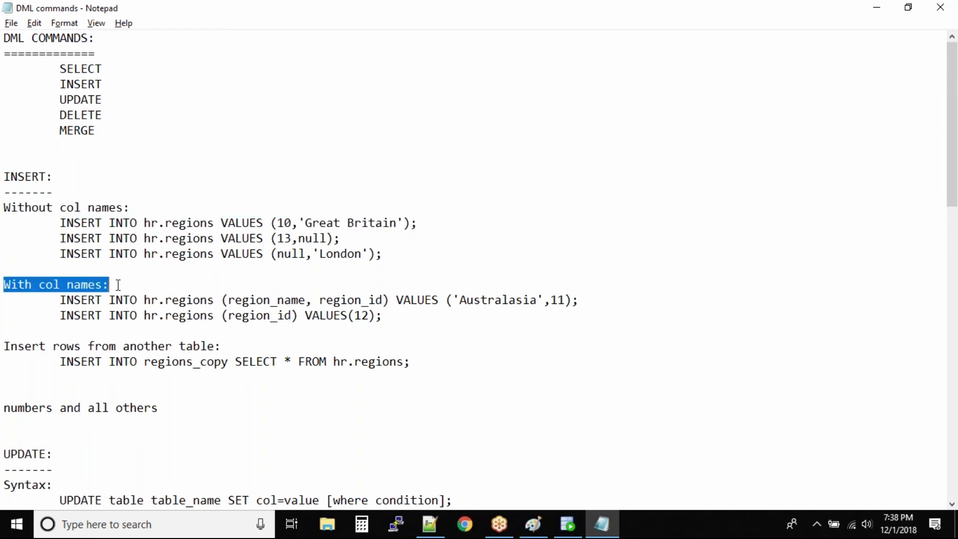
pyautogui.click(113, 284)
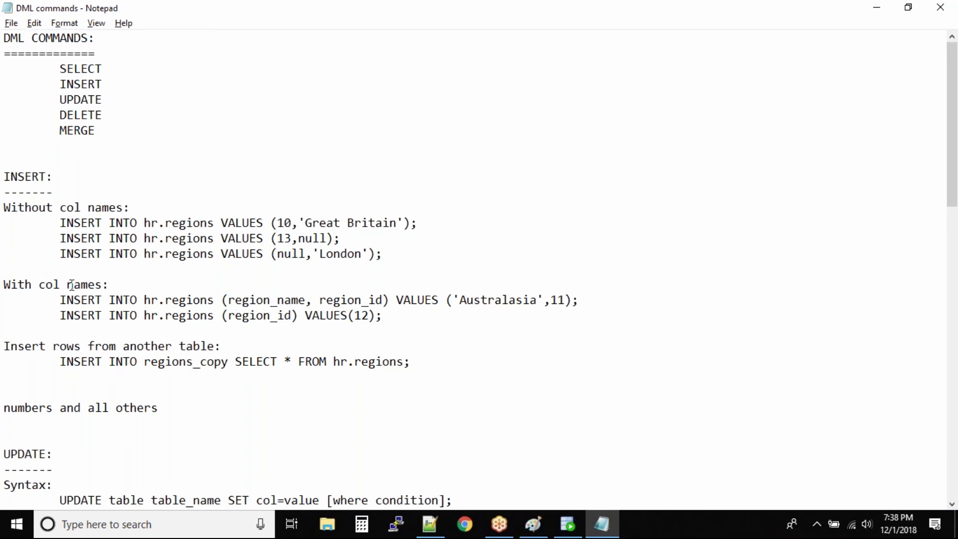
pyautogui.click(223, 301)
pyautogui.moveTo(222, 301); pyautogui.dragTo(389, 300)
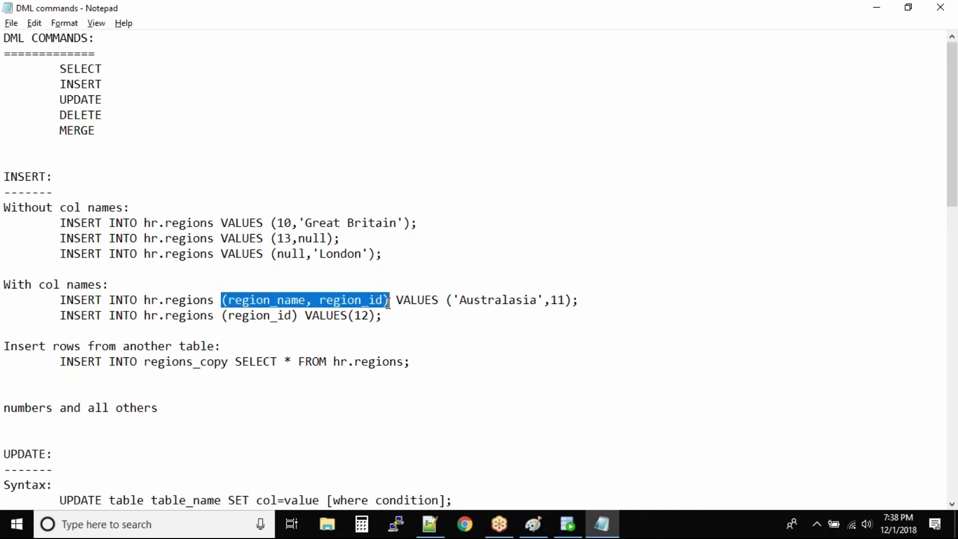
pyautogui.click(390, 301)
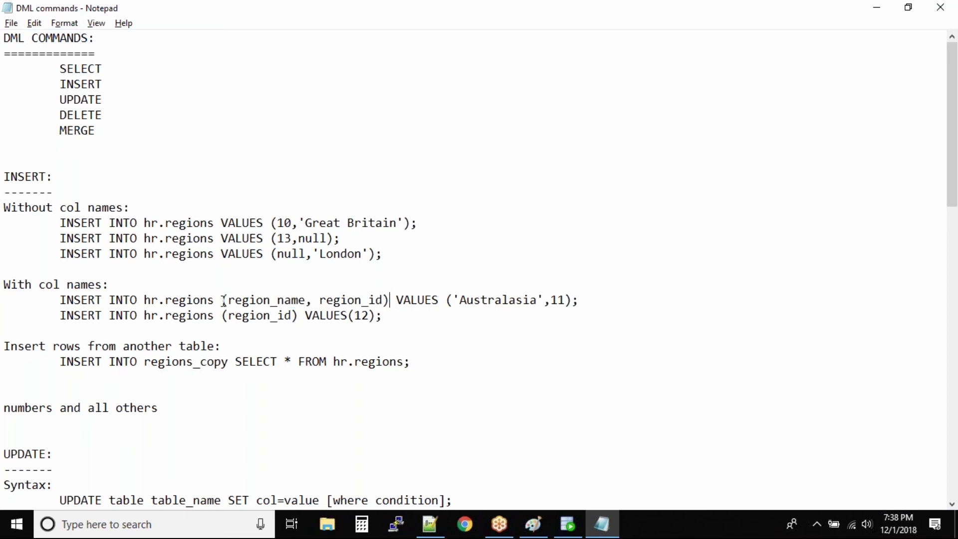
pyautogui.moveTo(223, 300); pyautogui.dragTo(384, 300)
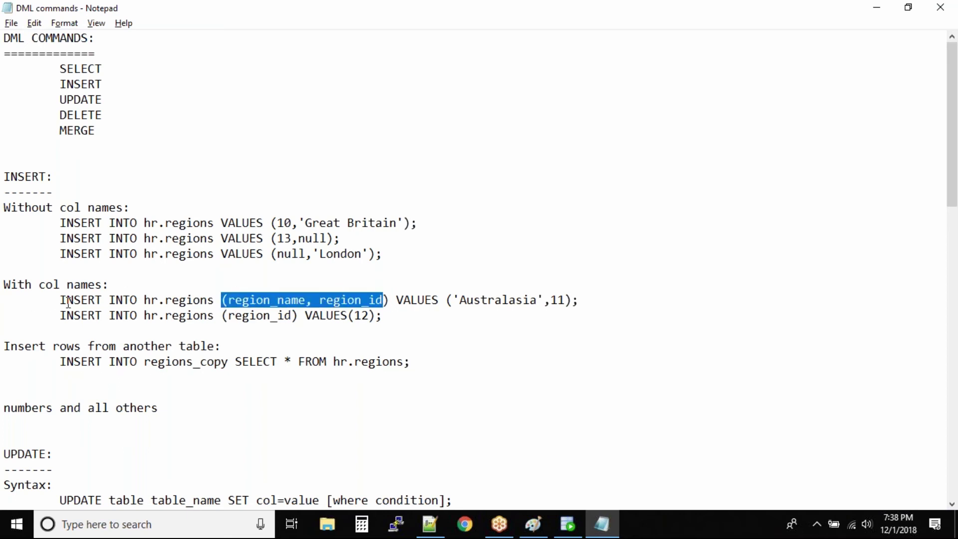
pyautogui.moveTo(67, 300); pyautogui.dragTo(217, 301)
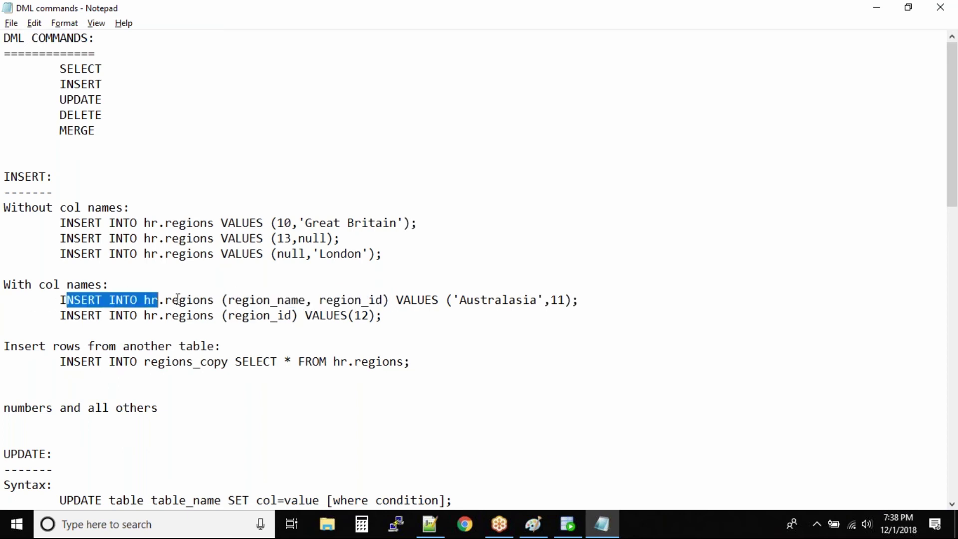
pyautogui.click(228, 300)
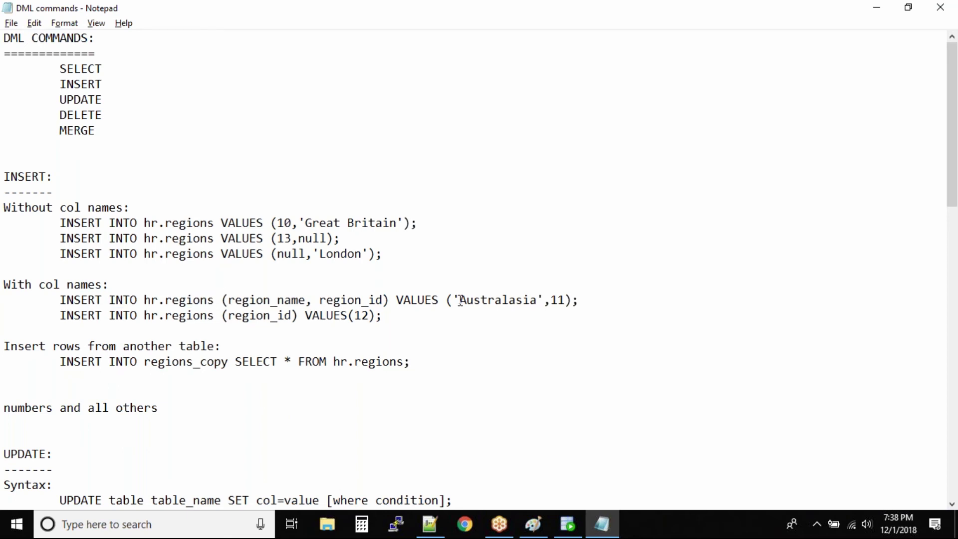
pyautogui.moveTo(460, 300); pyautogui.dragTo(568, 300)
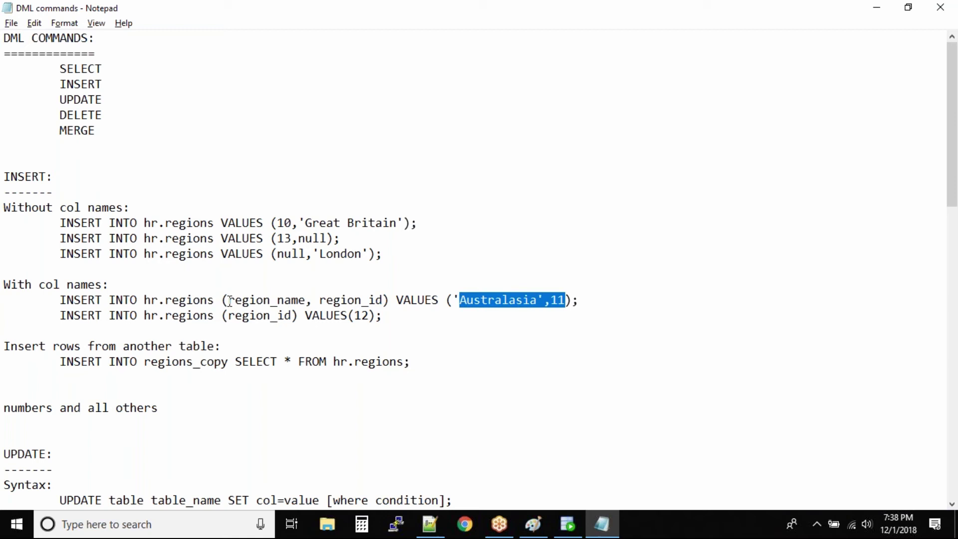
pyautogui.moveTo(229, 301); pyautogui.dragTo(307, 301)
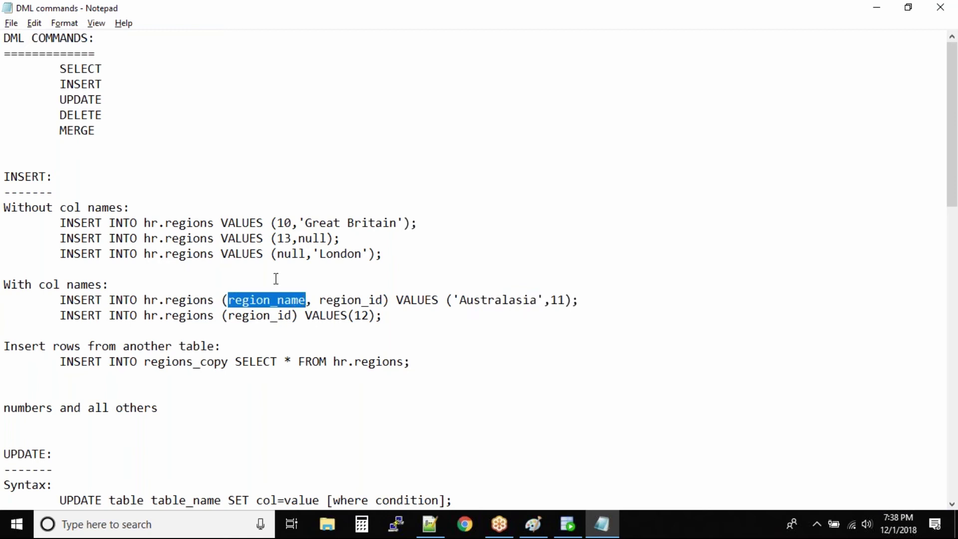
pyautogui.click(388, 300)
pyautogui.moveTo(228, 300); pyautogui.dragTo(308, 301)
pyautogui.click(453, 300)
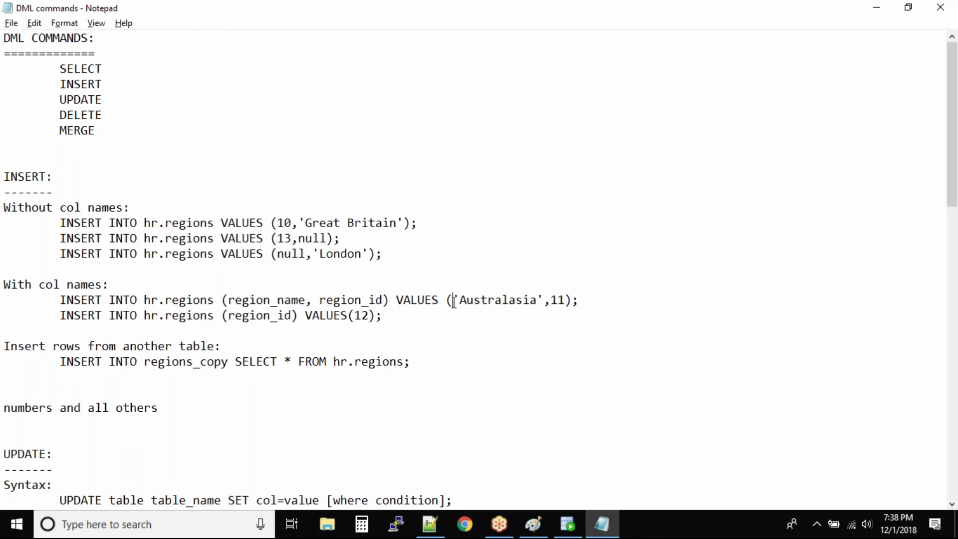
pyautogui.moveTo(454, 300); pyautogui.dragTo(546, 300)
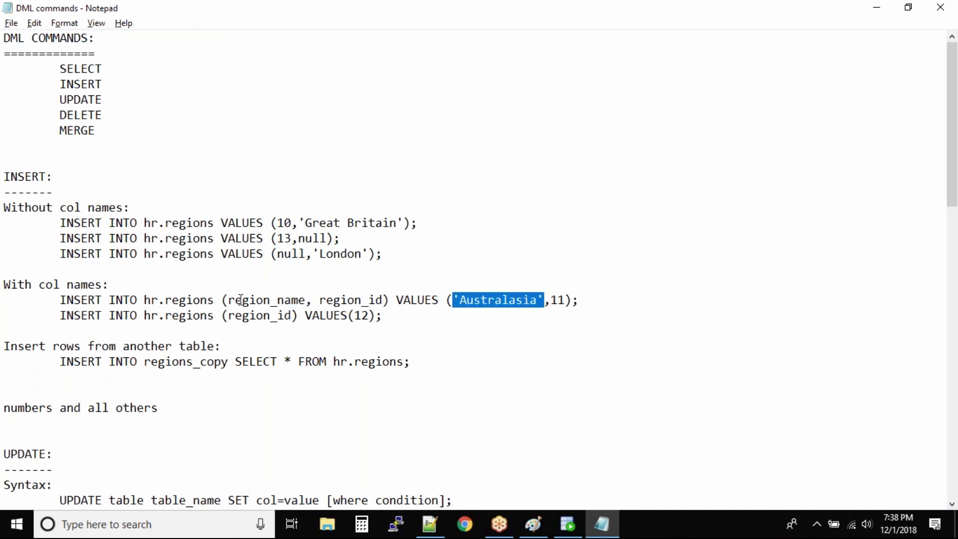
pyautogui.moveTo(228, 301); pyautogui.dragTo(305, 301)
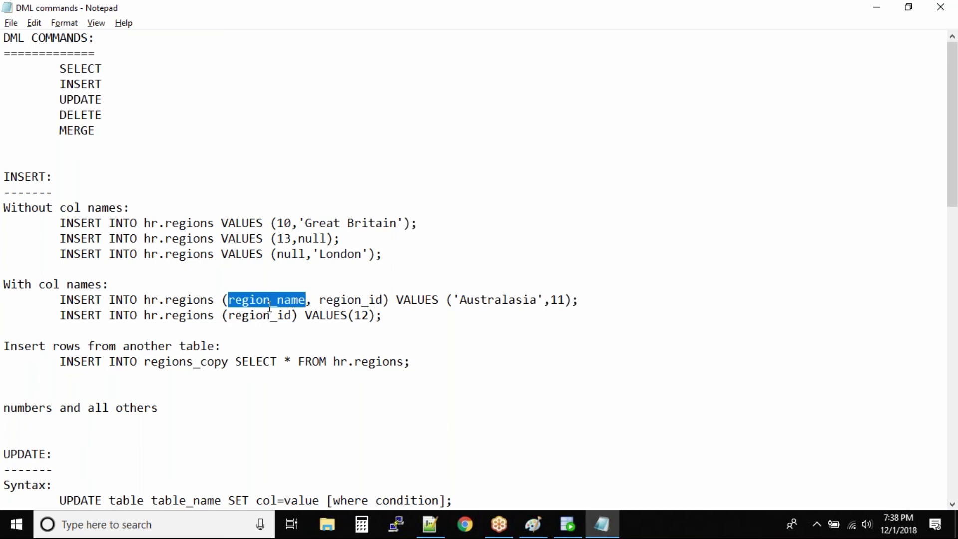
pyautogui.doubleClick(555, 300)
pyautogui.moveTo(320, 300)
pyautogui.mouseDown()
pyautogui.moveTo(384, 299)
pyautogui.moveTo(223, 301)
pyautogui.mouseUp()
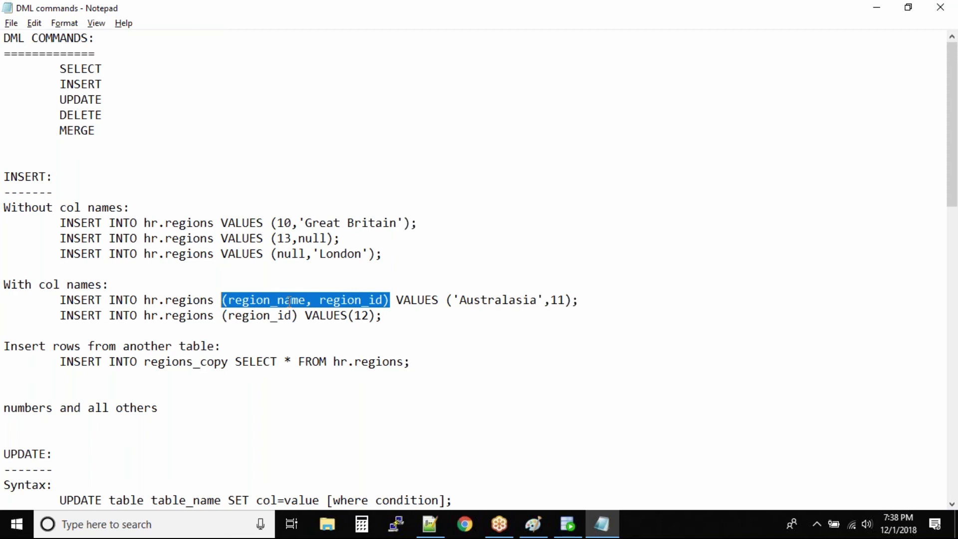
pyautogui.click(567, 524)
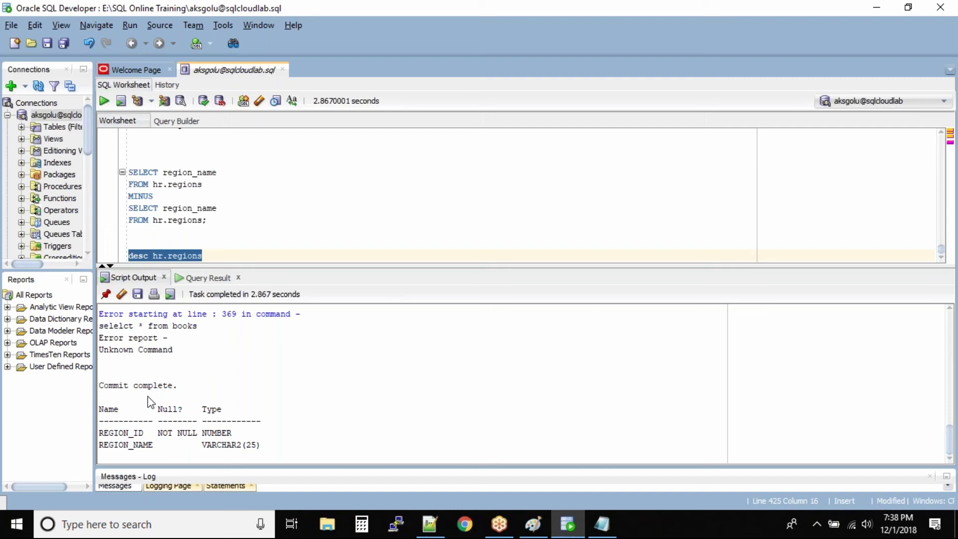
pyautogui.doubleClick(124, 433)
pyautogui.doubleClick(126, 444)
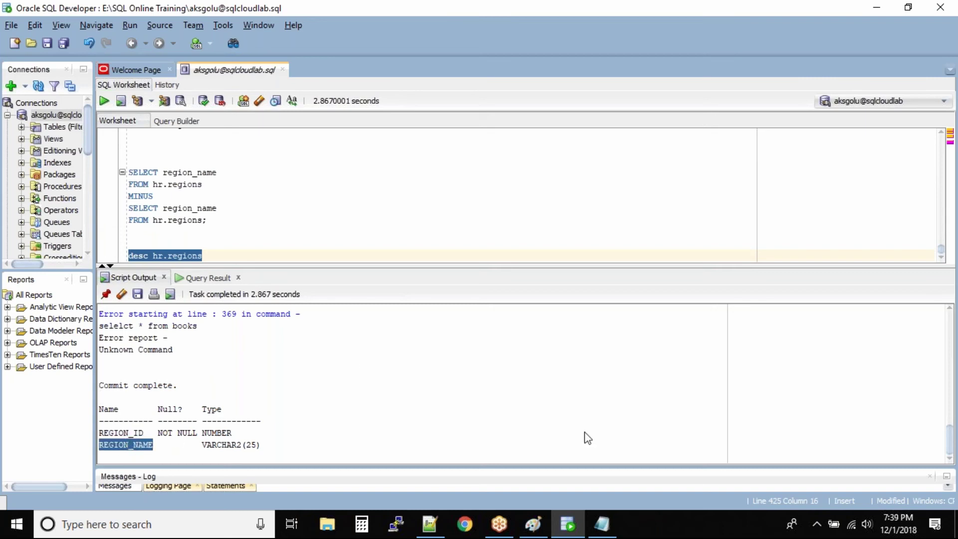
pyautogui.click(602, 525)
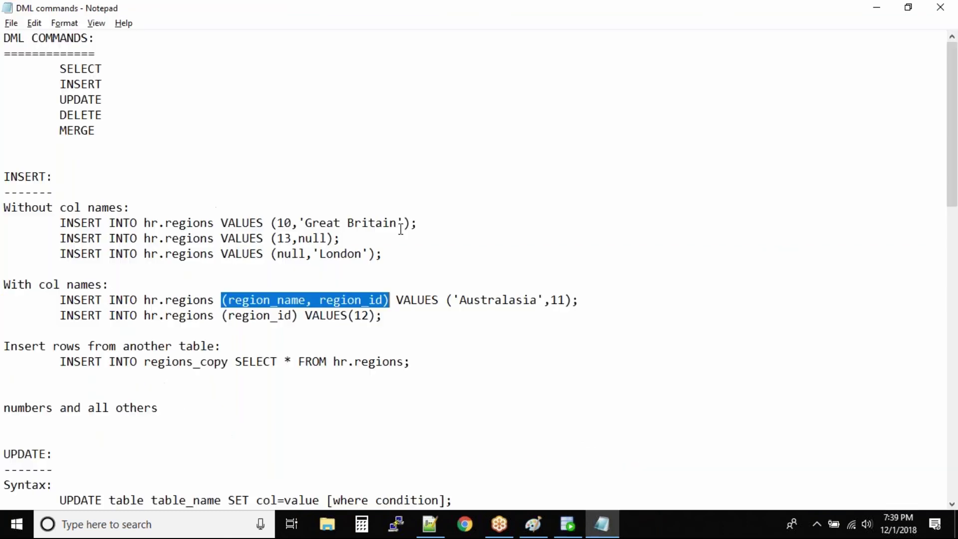
pyautogui.click(225, 300)
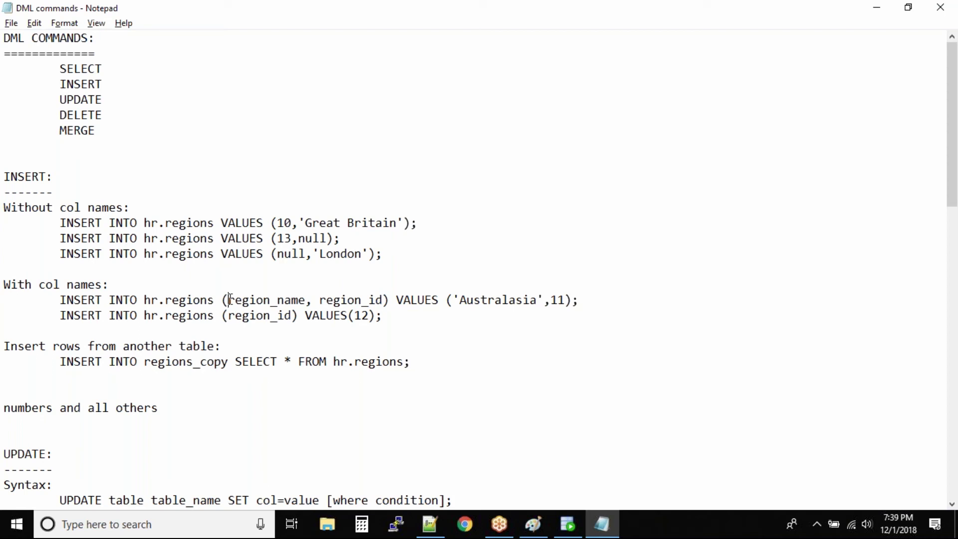
pyautogui.moveTo(228, 300); pyautogui.dragTo(384, 300)
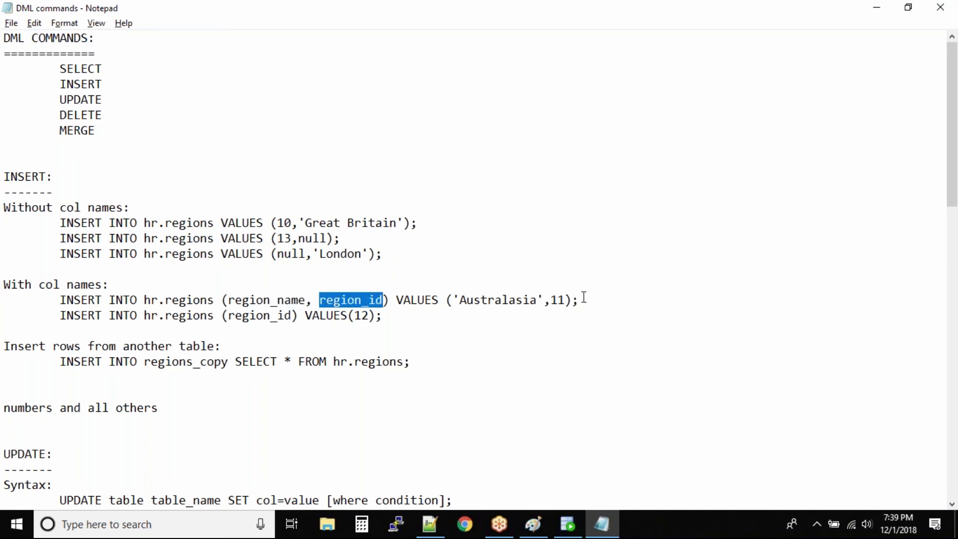
pyautogui.moveTo(581, 300)
pyautogui.mouseDown()
pyautogui.moveTo(305, 299)
pyautogui.moveTo(75, 285)
pyautogui.moveTo(61, 299)
pyautogui.mouseUp()
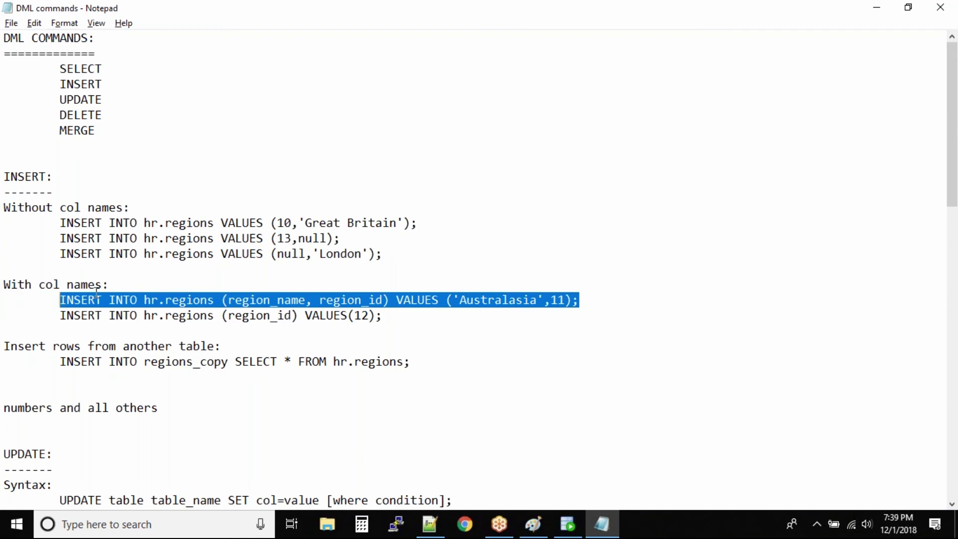
pyautogui.moveTo(222, 300); pyautogui.dragTo(391, 300)
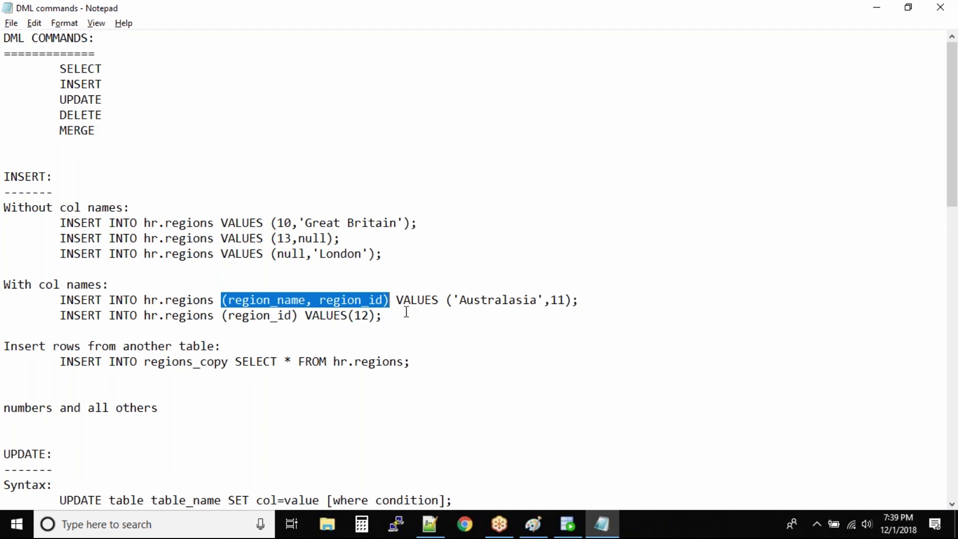
pyautogui.click(405, 316)
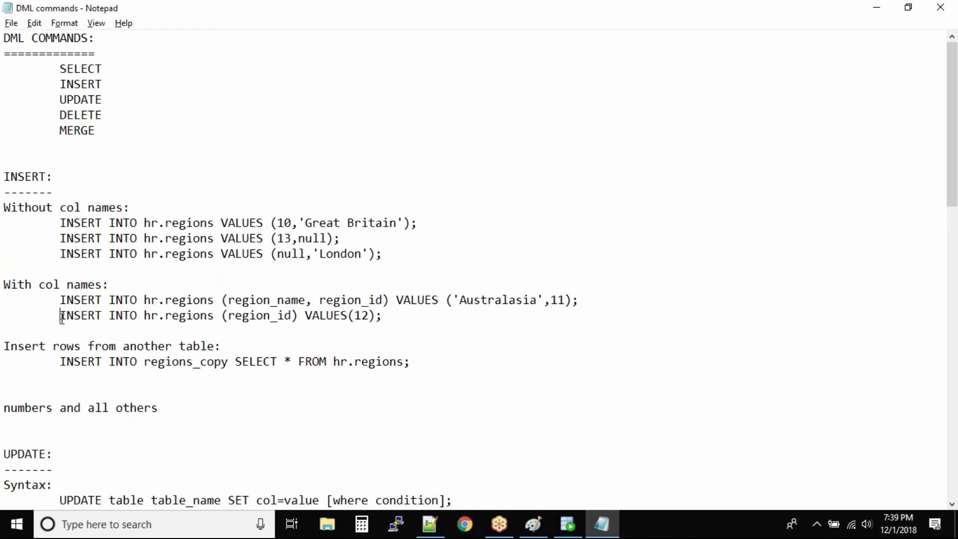
pyautogui.moveTo(60, 315); pyautogui.dragTo(300, 318)
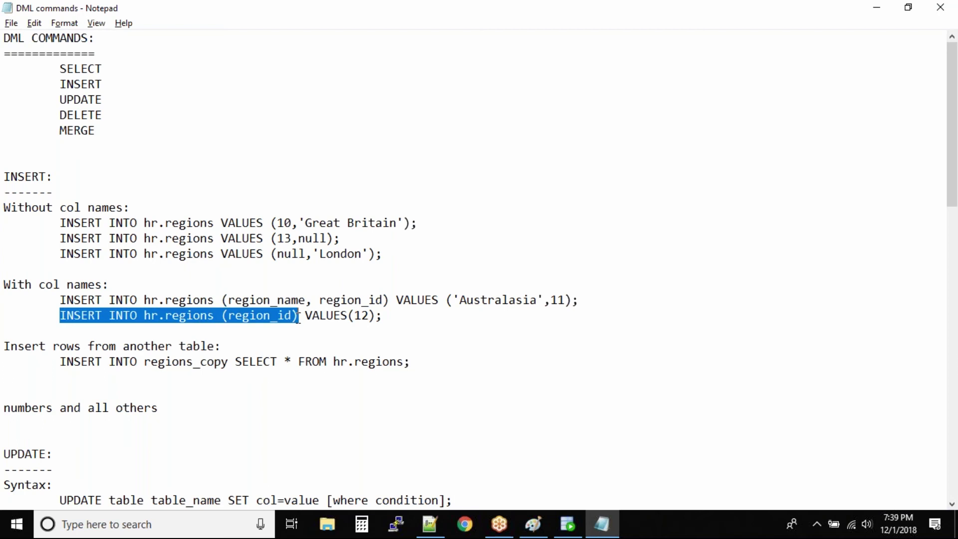
pyautogui.click(290, 316)
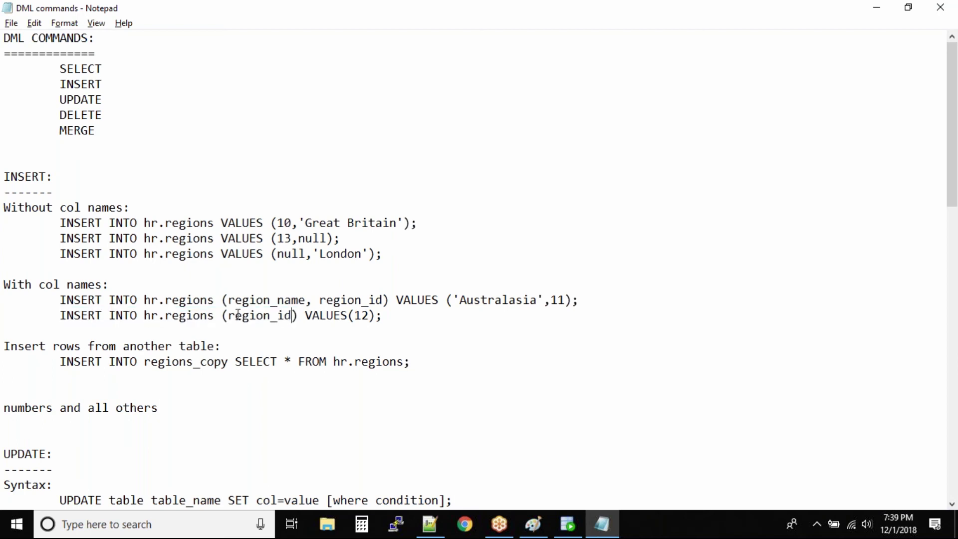
pyautogui.doubleClick(253, 315)
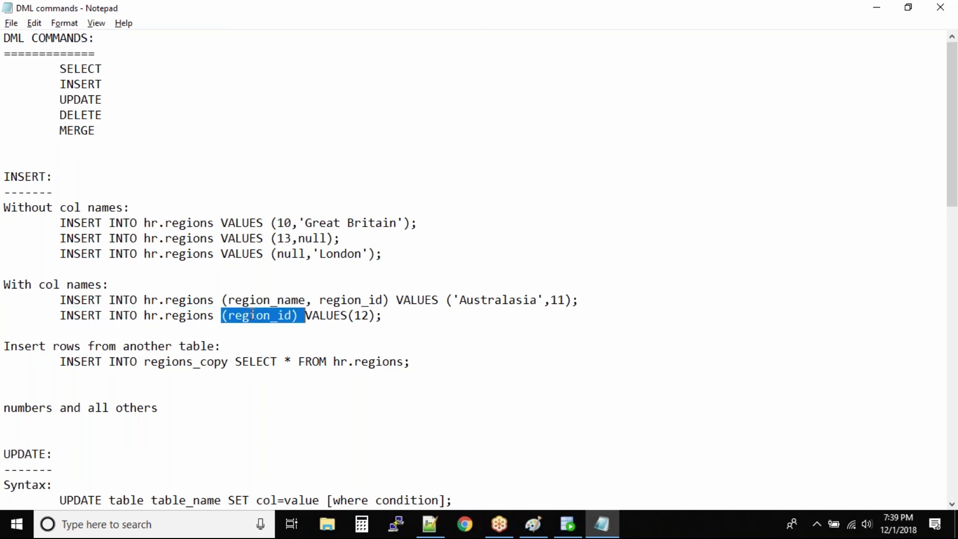
pyautogui.doubleClick(337, 315)
pyautogui.doubleClick(364, 315)
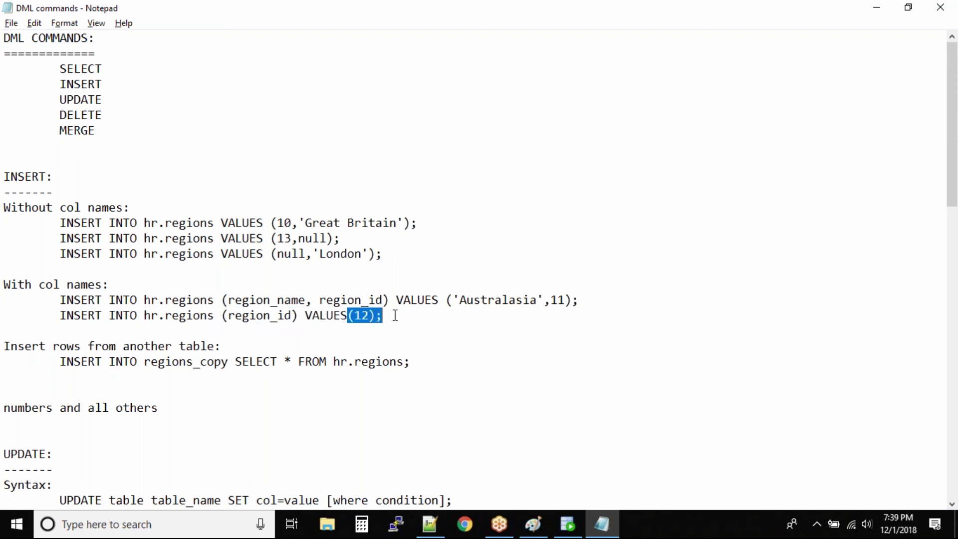
pyautogui.click(407, 316)
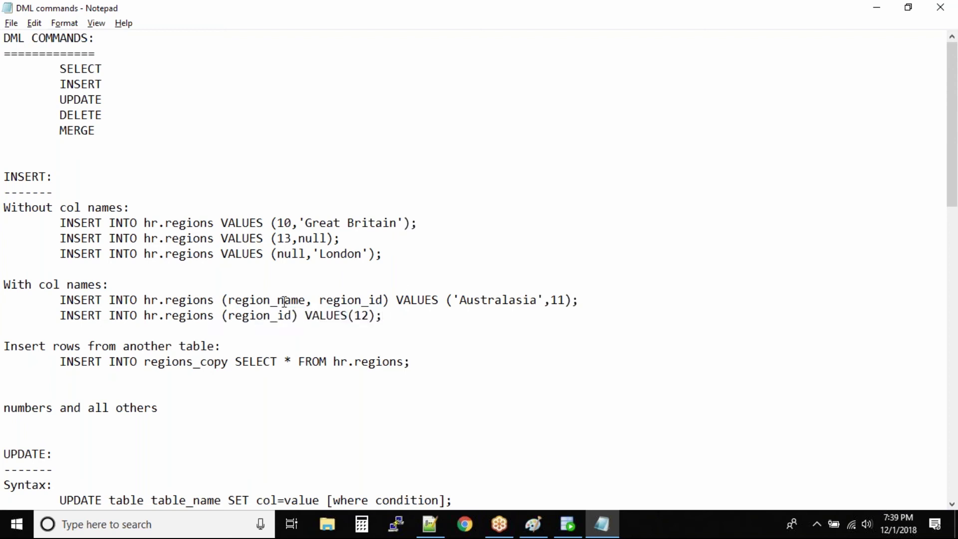
pyautogui.click(569, 529)
pyautogui.doubleClick(127, 445)
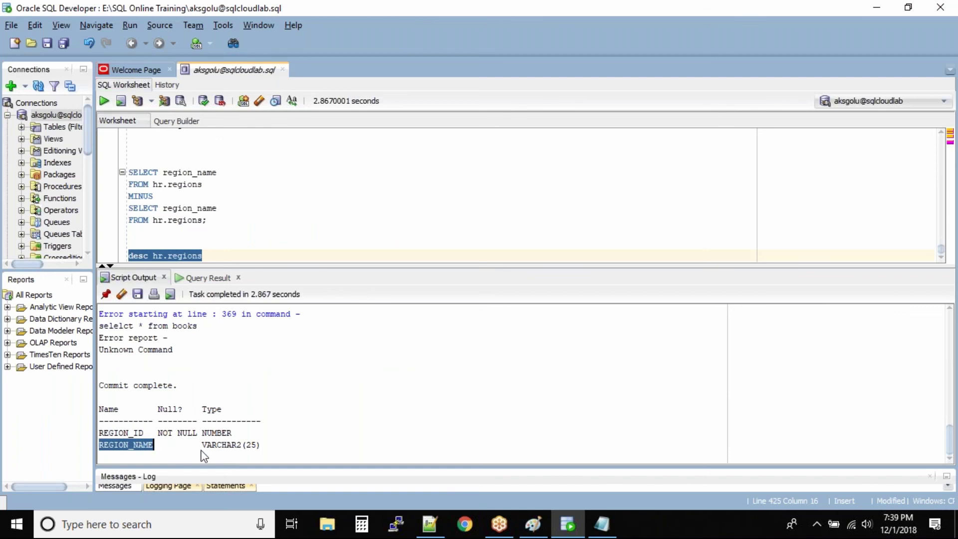
pyautogui.click(602, 524)
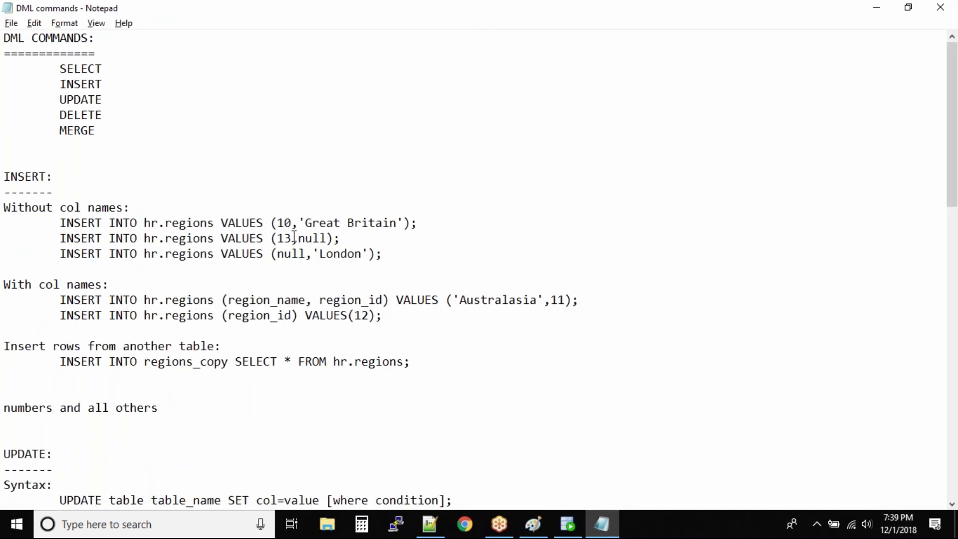
pyautogui.moveTo(340, 238); pyautogui.dragTo(270, 240)
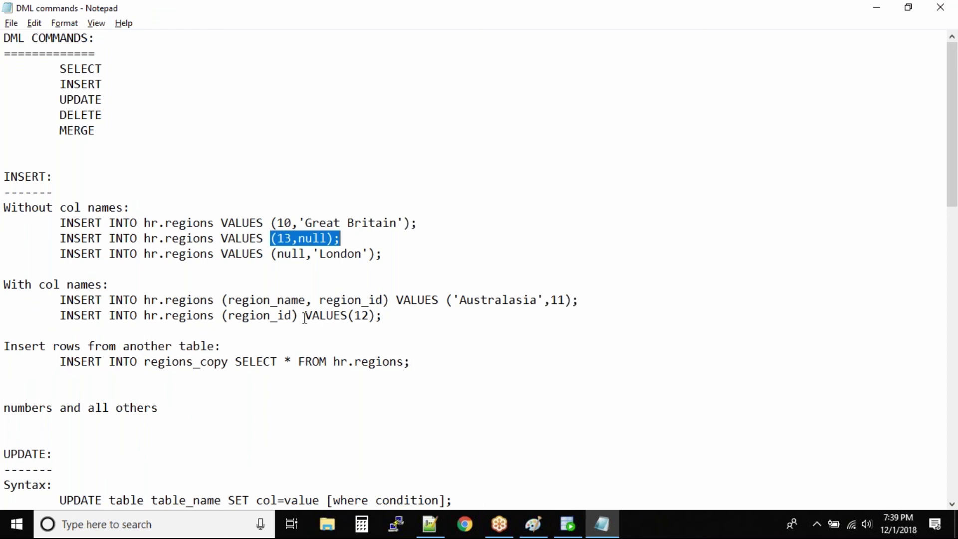
pyautogui.moveTo(299, 316); pyautogui.dragTo(379, 315)
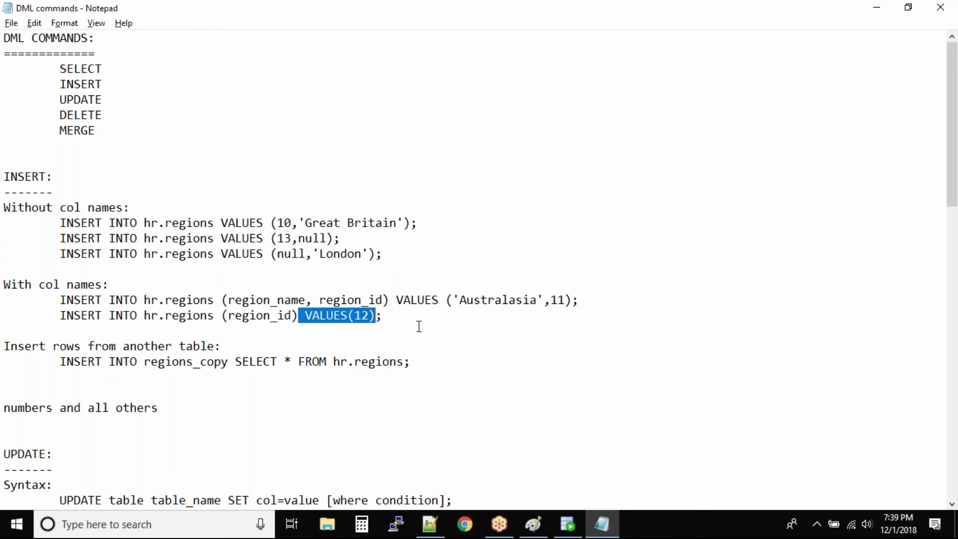
pyautogui.click(568, 524)
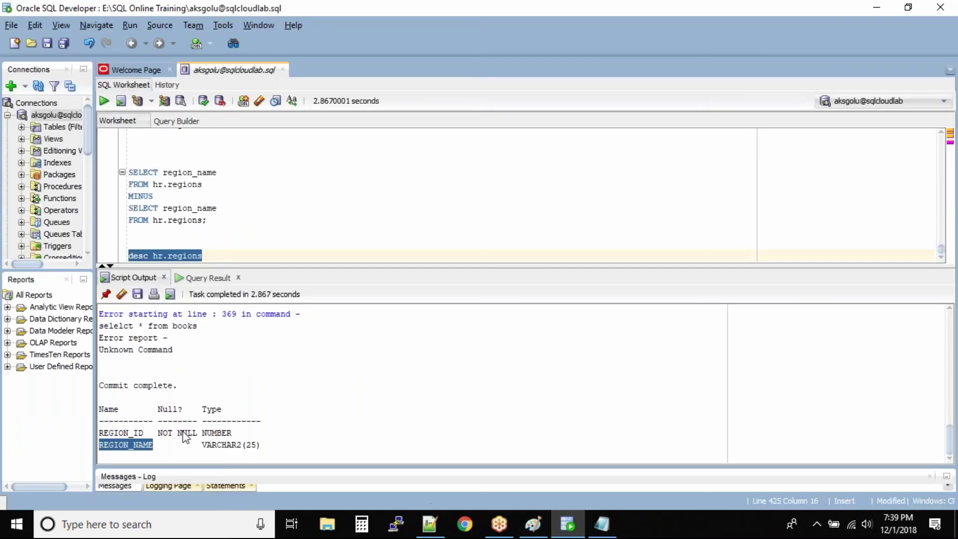
pyautogui.doubleClick(174, 411)
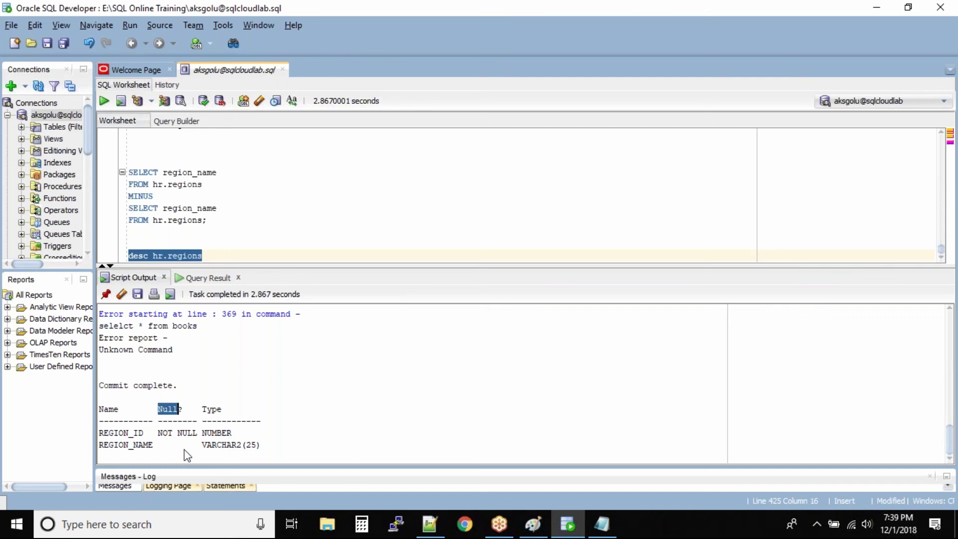
pyautogui.click(874, 9)
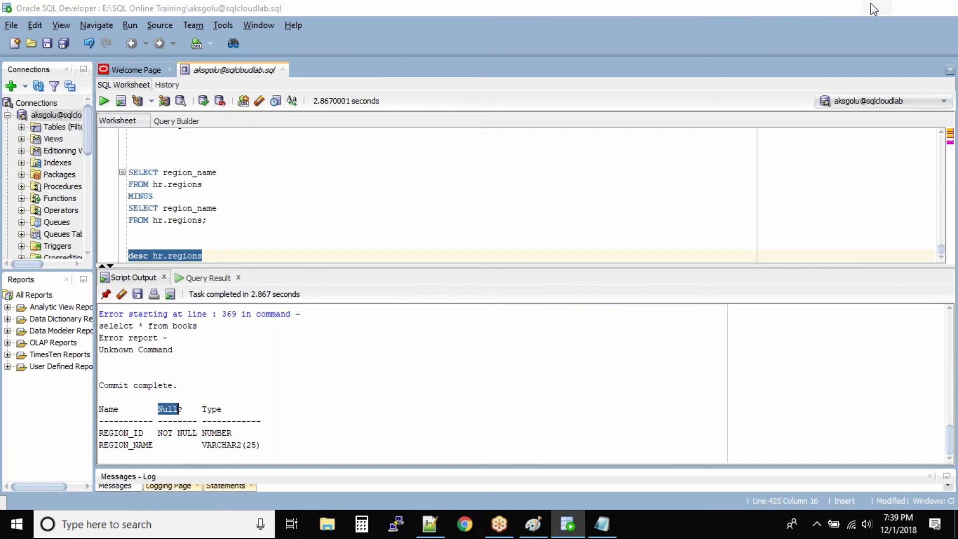
pyautogui.moveTo(6, 345); pyautogui.dragTo(233, 344)
pyautogui.click(233, 345)
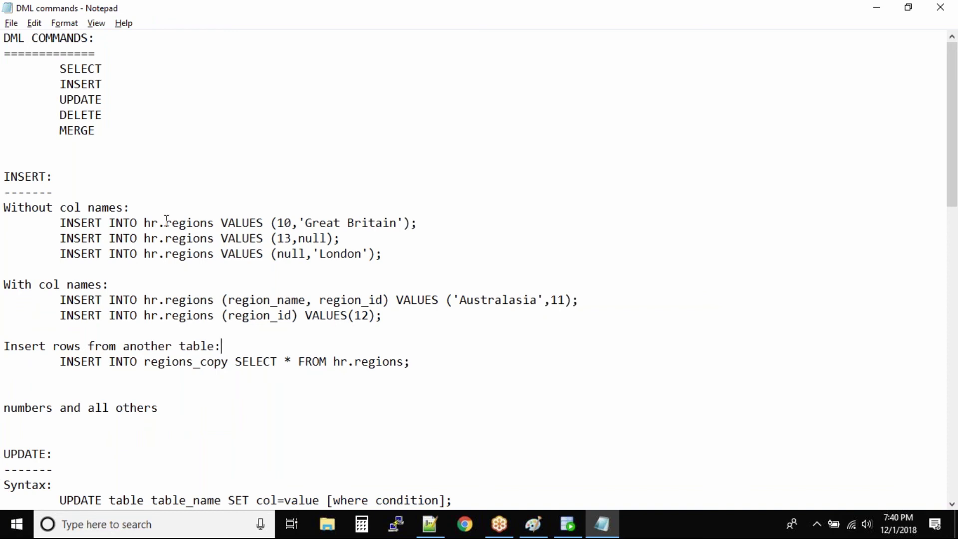
pyautogui.moveTo(60, 363); pyautogui.dragTo(232, 363)
pyautogui.moveTo(229, 363); pyautogui.dragTo(143, 363)
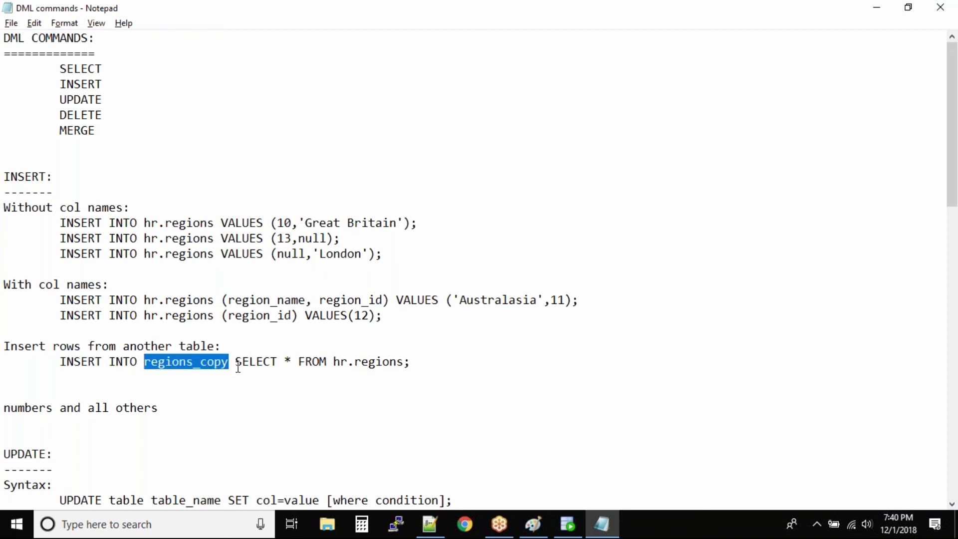
pyautogui.moveTo(235, 363); pyautogui.dragTo(406, 363)
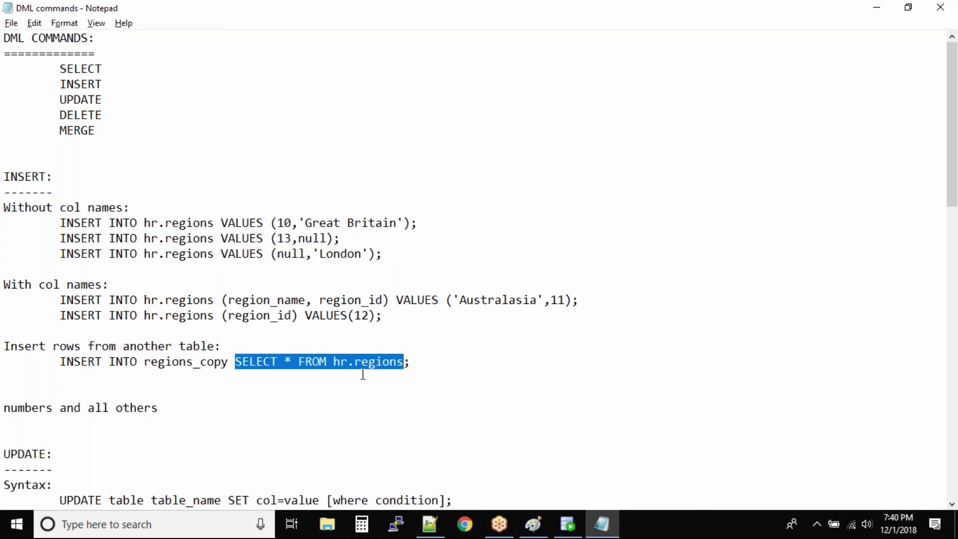
pyautogui.moveTo(144, 362); pyautogui.dragTo(229, 363)
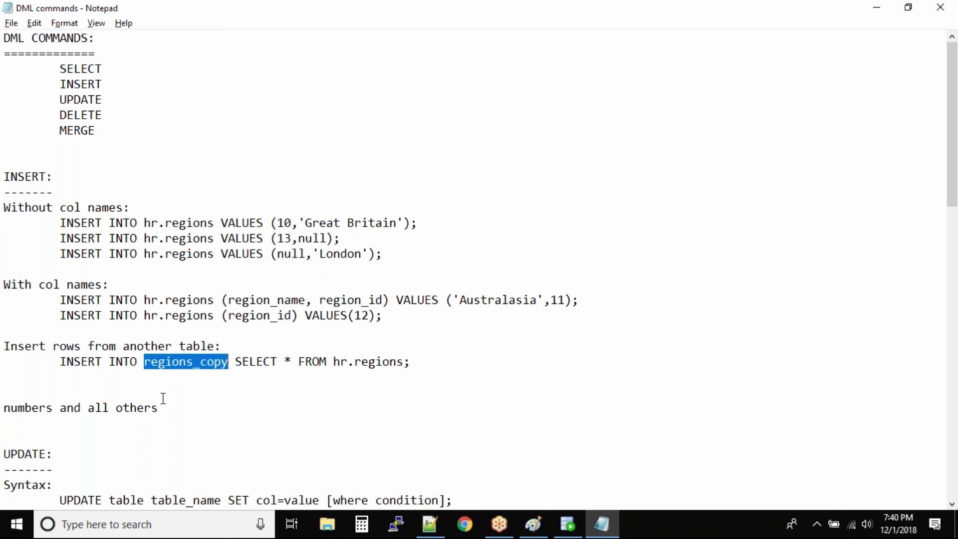
pyautogui.moveTo(174, 407); pyautogui.dragTo(21, 397)
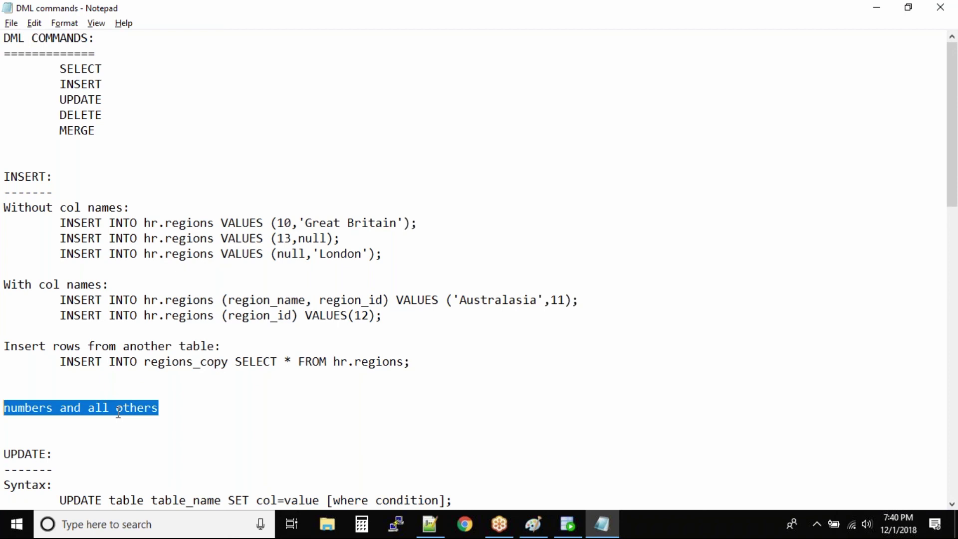
pyautogui.write('all number')
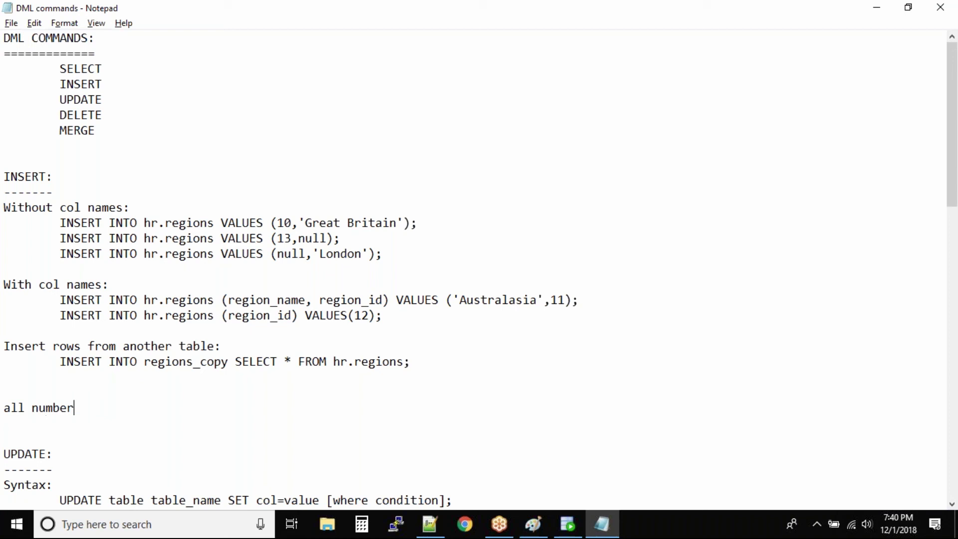
pyautogui.write('s must be ')
pyautogui.write('inp')
# Write the direct-input and single-quote rules, with indented examples 'John' and '01-DEC-2018'.
pyautogui.press('BackSpace')
pyautogui.press('BackSpace')
pyautogui.press('BackSpace')
pyautogui.write('direct input')
pyautogui.press('Return')
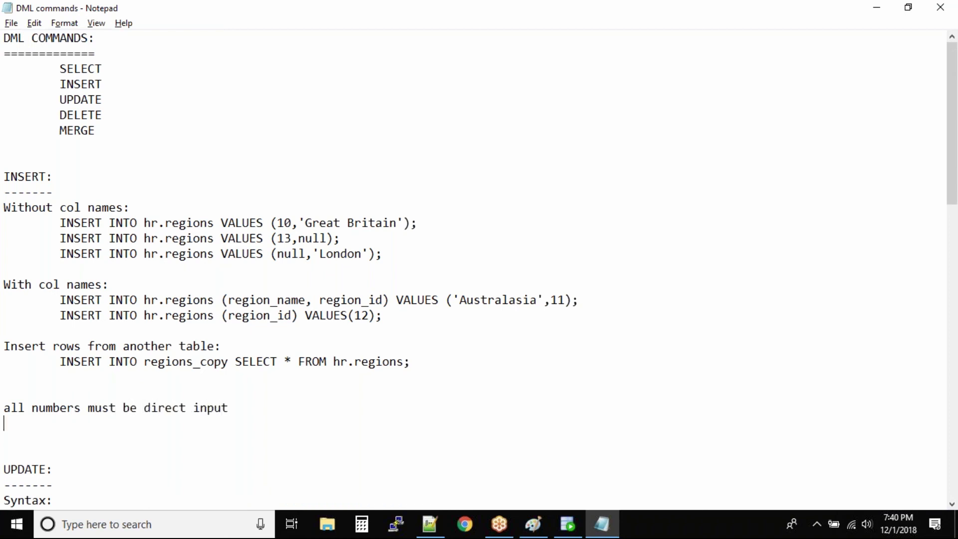
pyautogui.write('any other ')
pyautogui.write('column ')
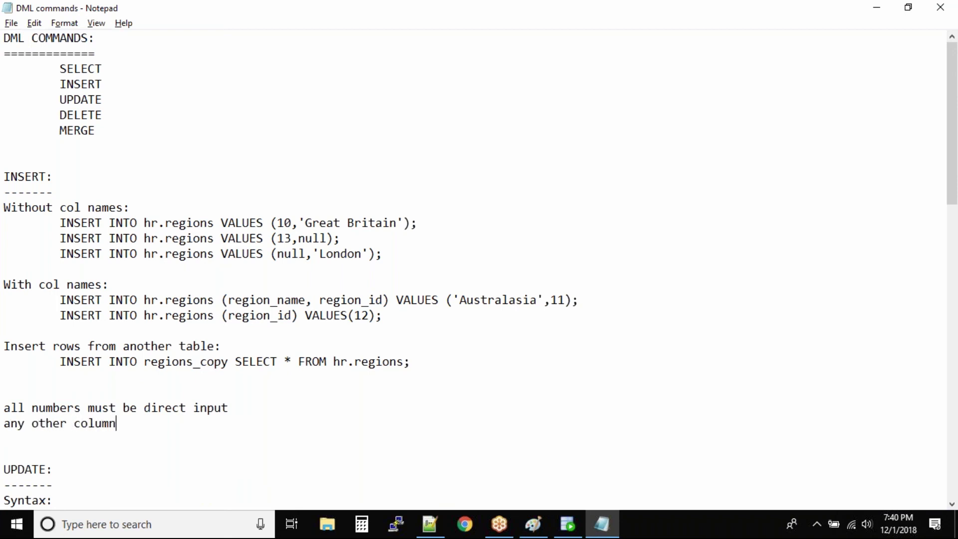
pyautogui.write('must have')
pyautogui.write(' single q')
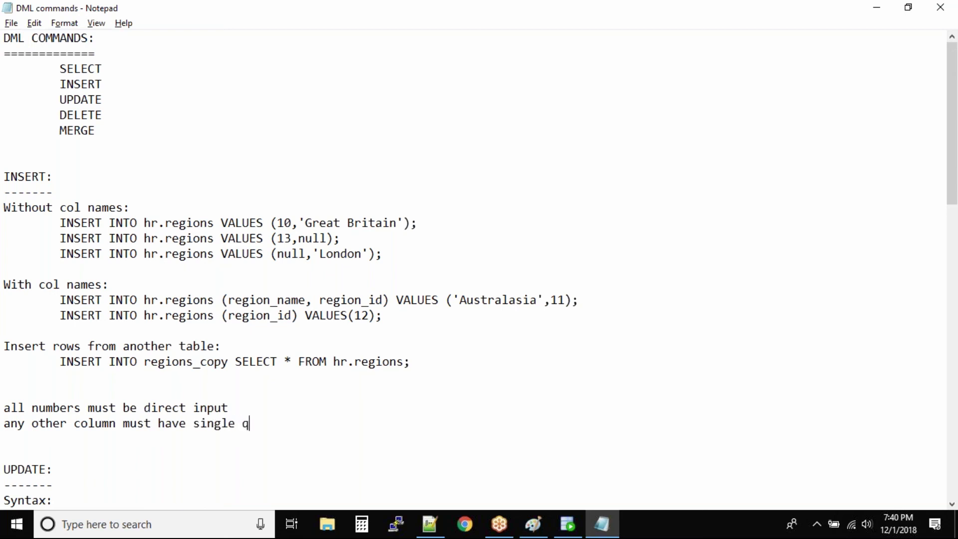
pyautogui.write('uotes')
pyautogui.press('Return')
pyautogui.press('Tab')
pyautogui.write("'")
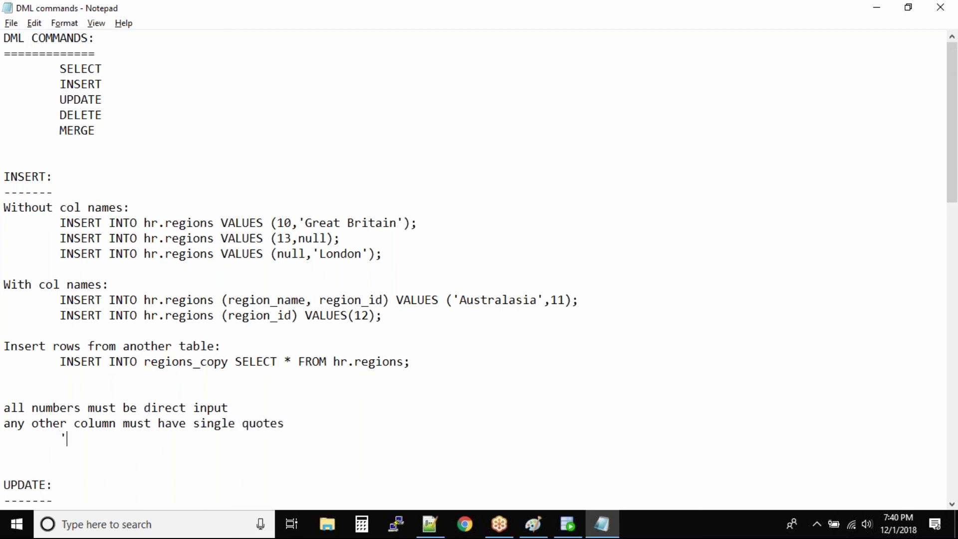
pyautogui.write('John')
pyautogui.write("'")
pyautogui.press('Return')
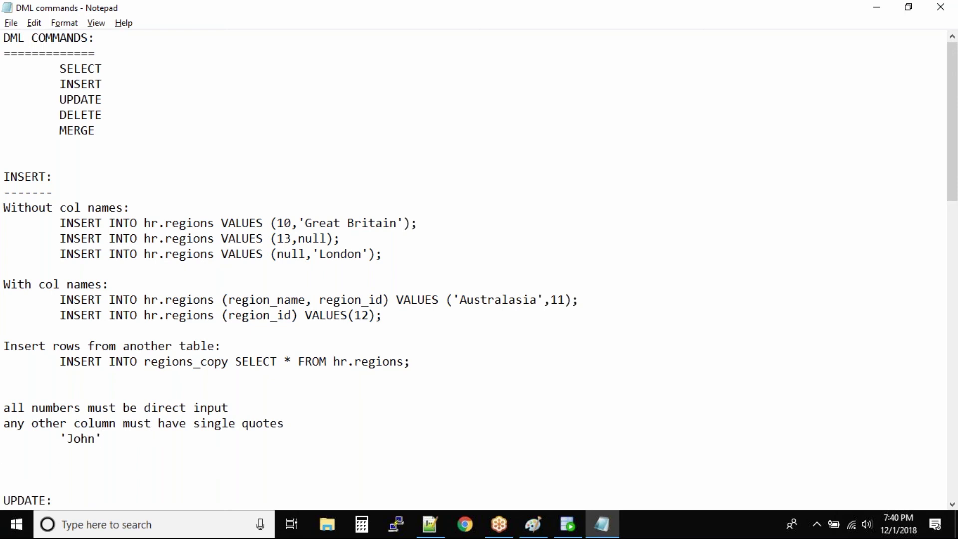
pyautogui.write("'")
pyautogui.write('01-')
pyautogui.write('DEC-')
pyautogui.write("2018'")
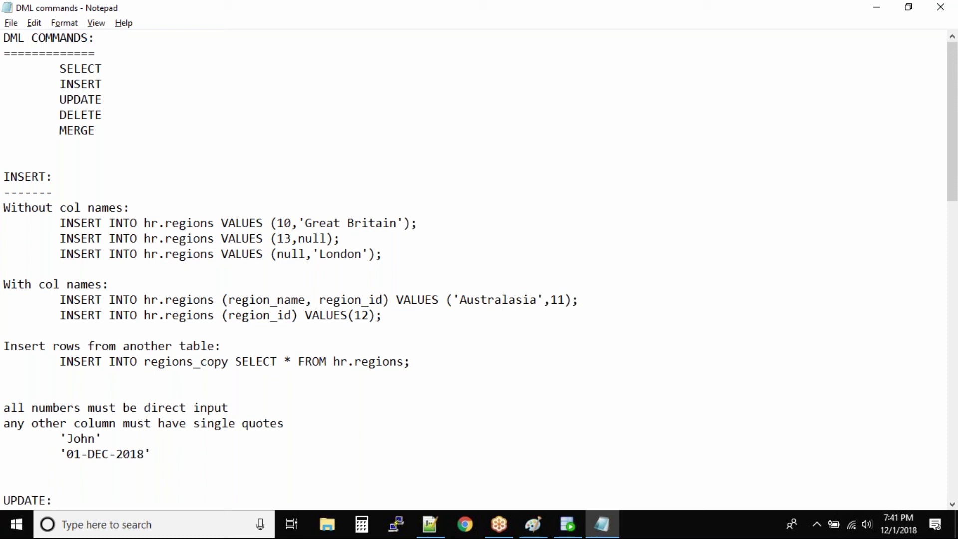
pyautogui.press('Return')
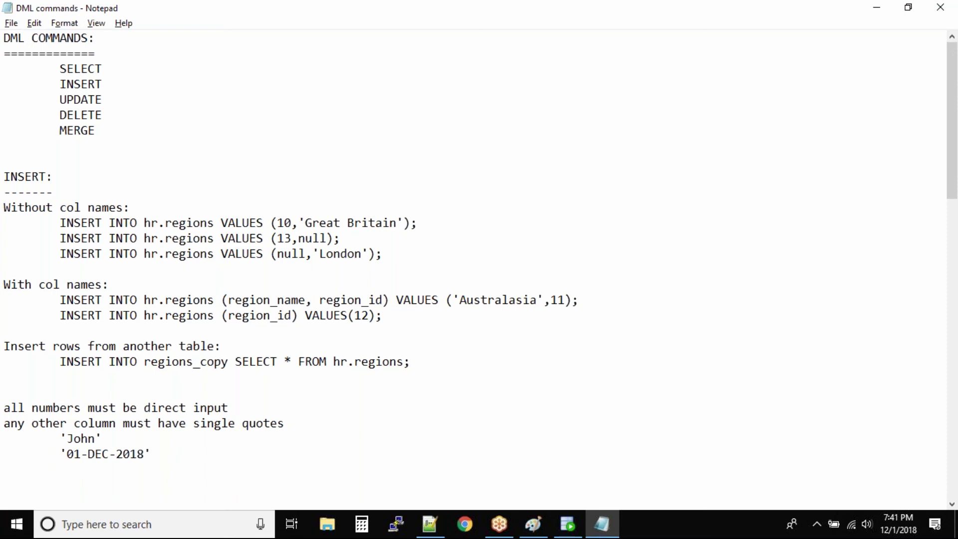